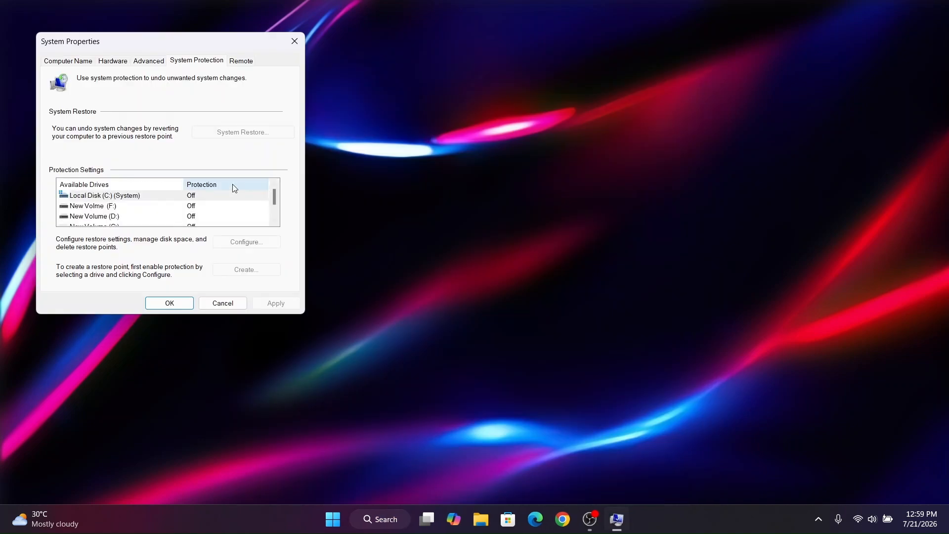
- Turn on system protection for Local Disk (C:) with a maximum disk space usage of 9%
click(244, 242)
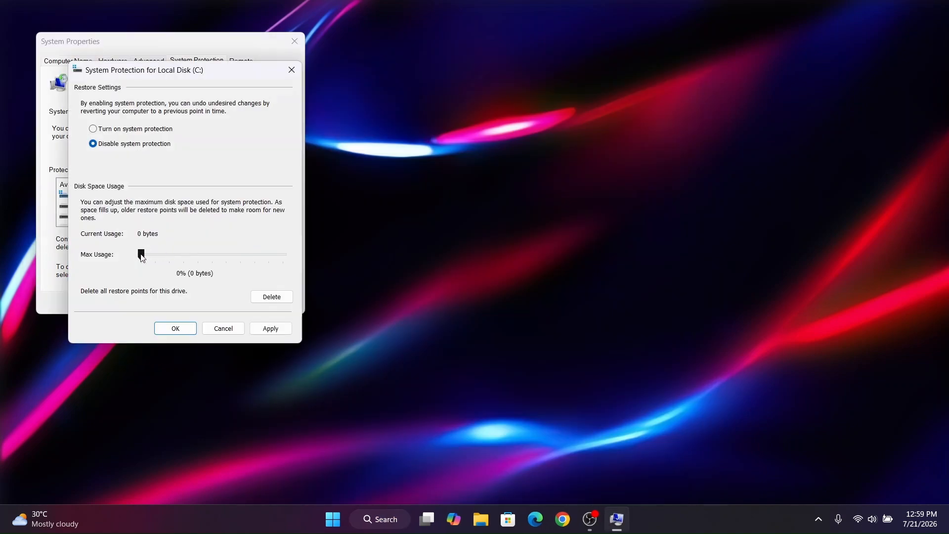
key(Right)
key(Right)
key(Right)
key(Right)
key(Right)
key(Right)
click(120, 129)
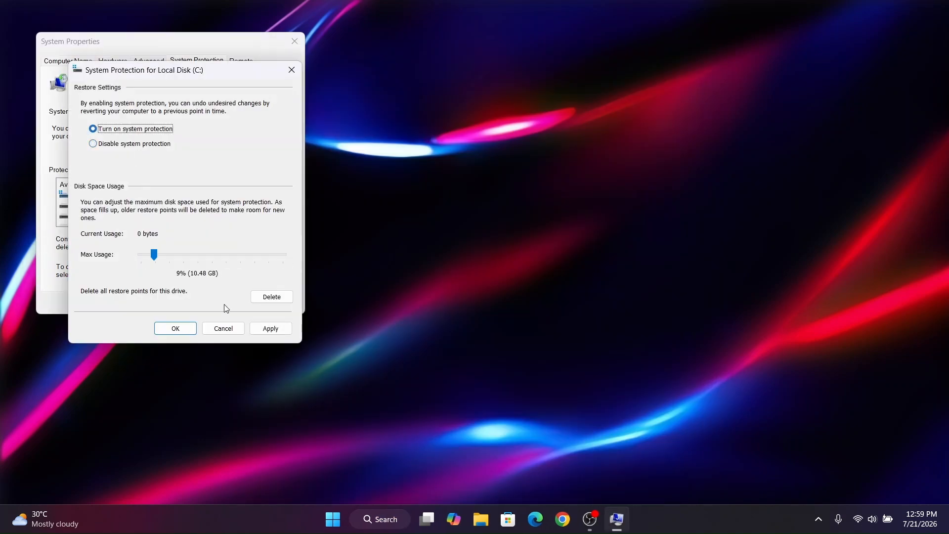
click(179, 327)
- Create a restore point described as "Windows 11 Backup" and close System Properties
click(242, 269)
text(Windo)
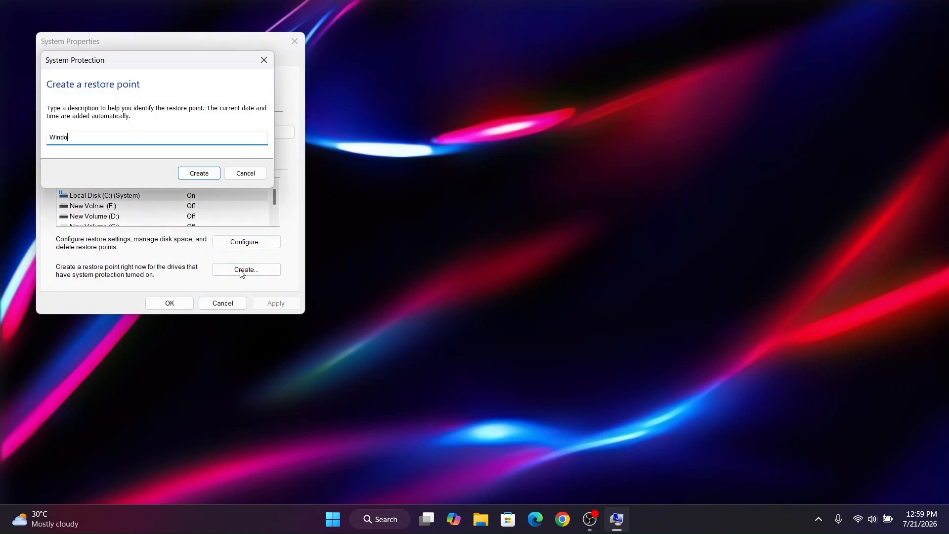
text(ws 11 Bac)
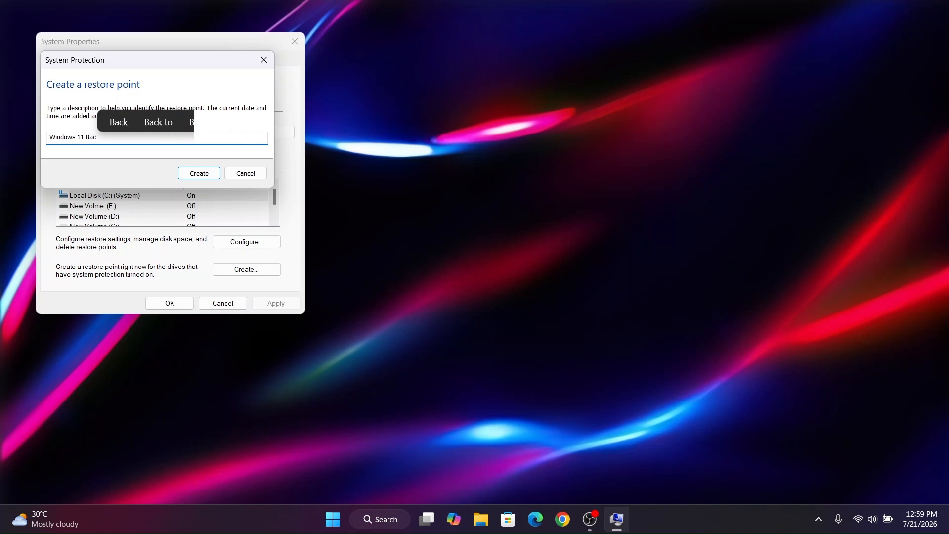
text(kup)
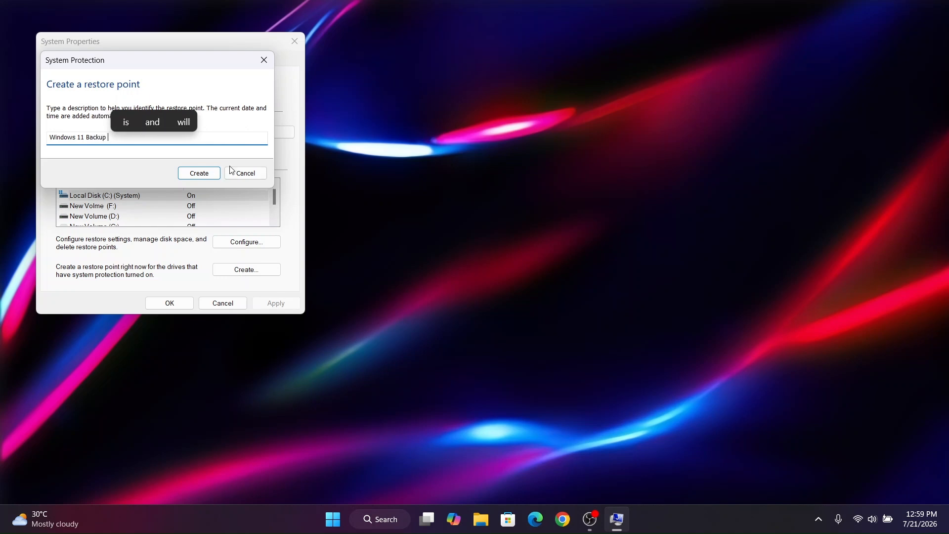
click(205, 173)
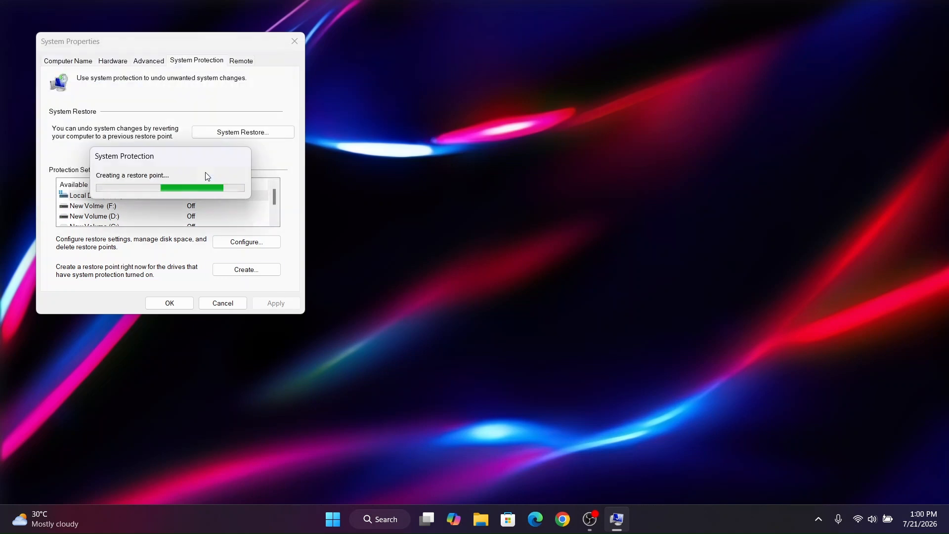
click(244, 182)
click(170, 303)
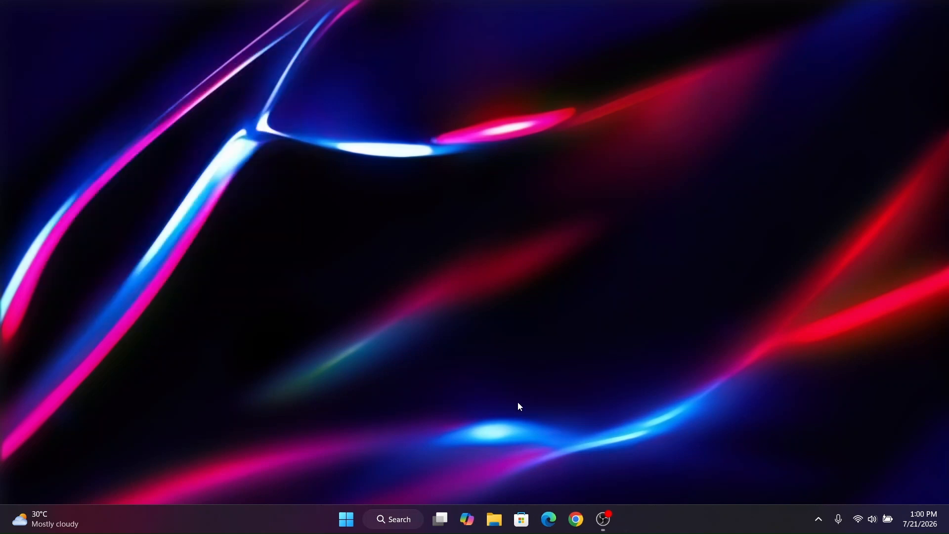
- Extract the SecureUxTheme-amd64 archive in the Desktop folder into its own SecureUxTheme-amd64 folder
click(498, 519)
click(152, 203)
drag(511, 179, 262, 177)
click(437, 209)
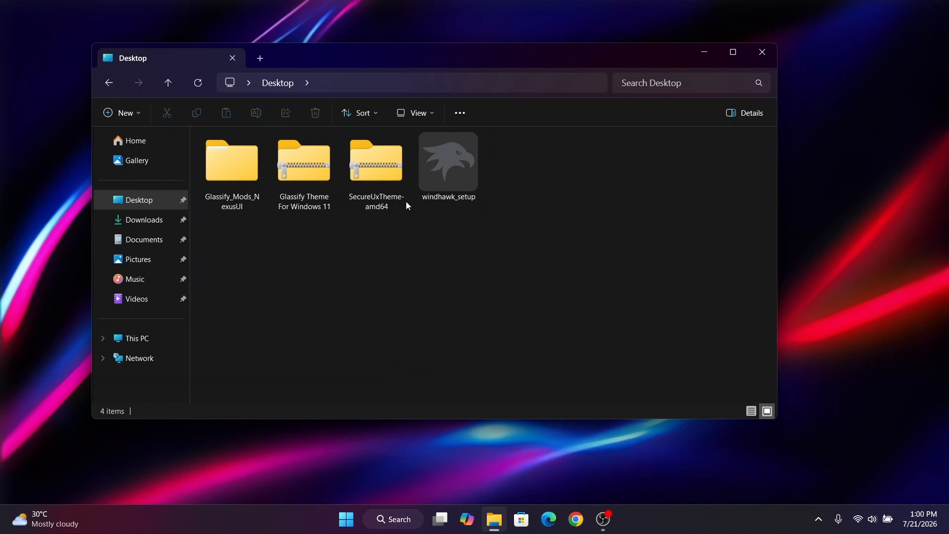
click(363, 176)
right_click(363, 176)
mouse_move(494, 346)
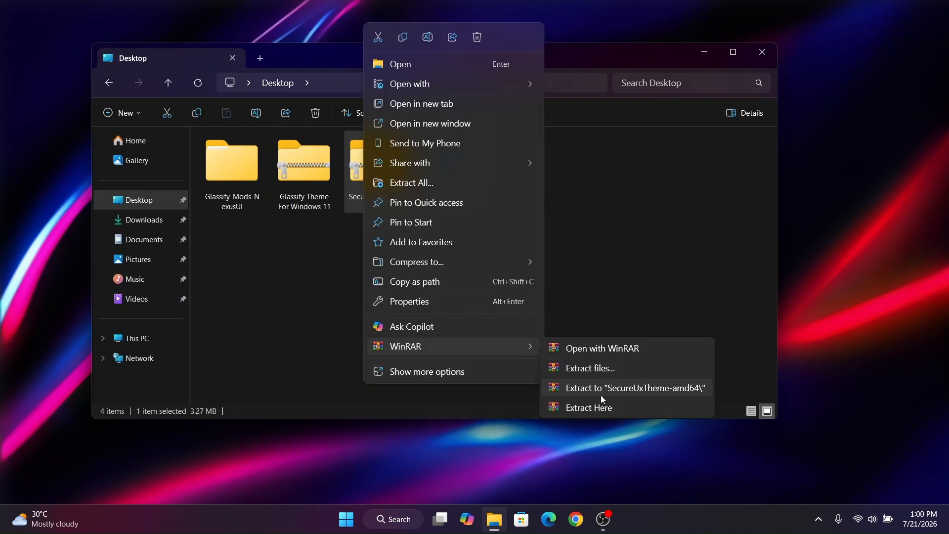
click(600, 391)
- Move the extracted SecureUxTheme-amd64 folder from the Desktop to Local Disk (C:) and refresh the listing
click(459, 182)
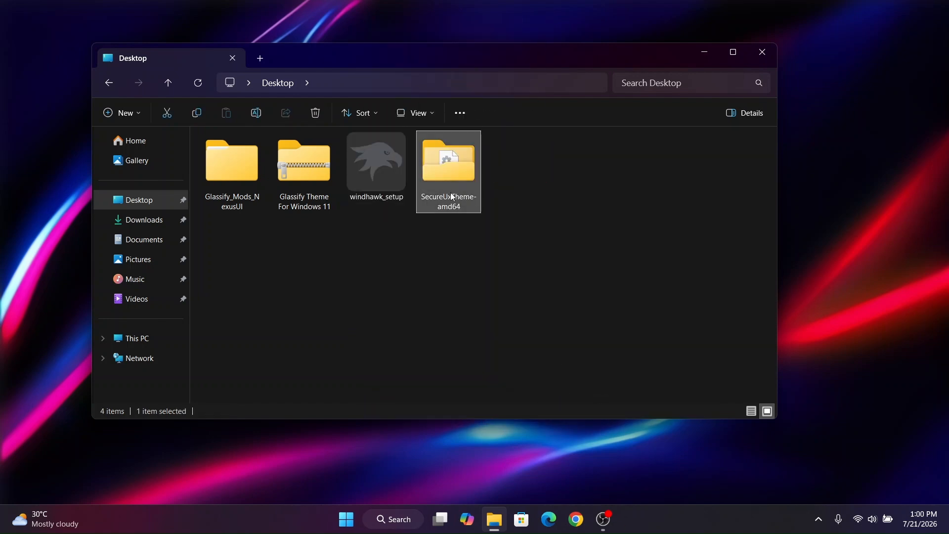
click(144, 338)
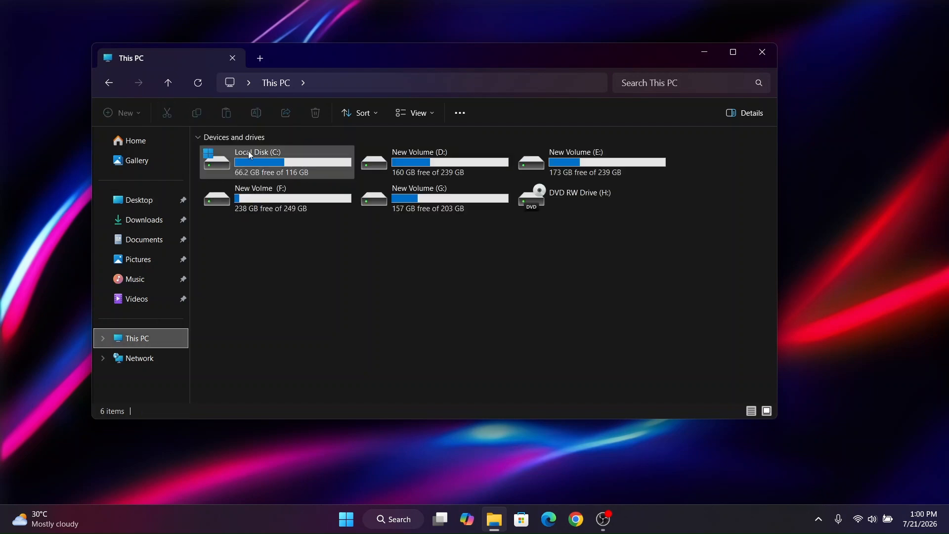
double_click(246, 153)
click(226, 113)
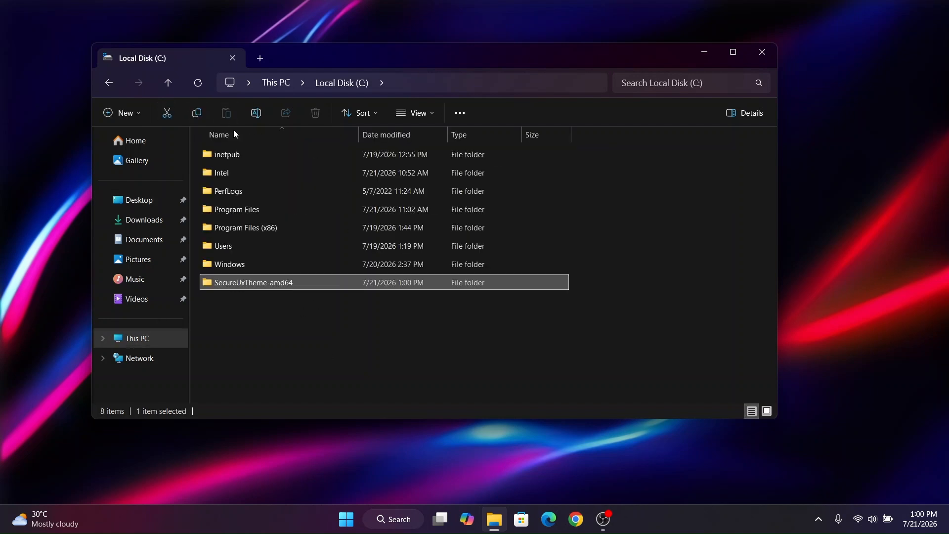
click(195, 89)
- Run ThemeTool from C:\SecureUxTheme-amd64 as administrator and close the File Explorer window
double_click(253, 244)
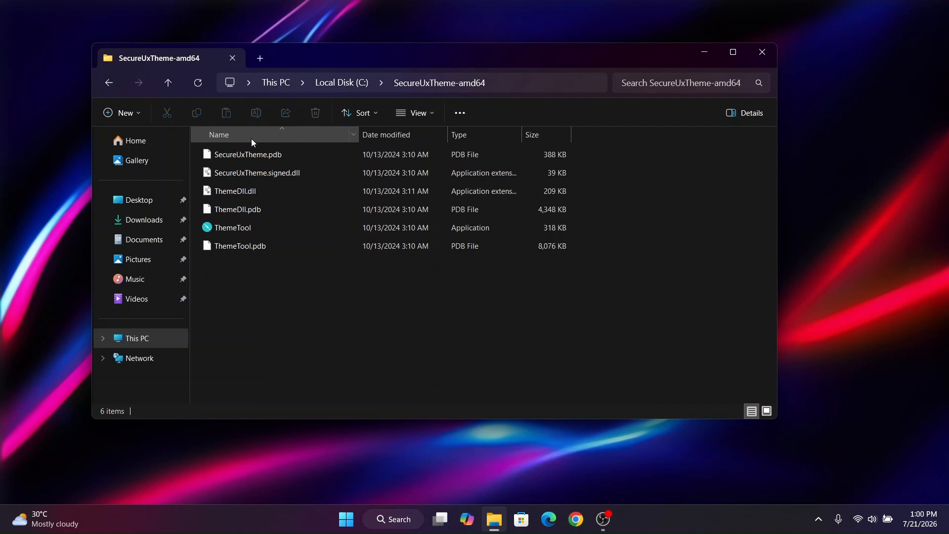
right_click(249, 224)
click(349, 216)
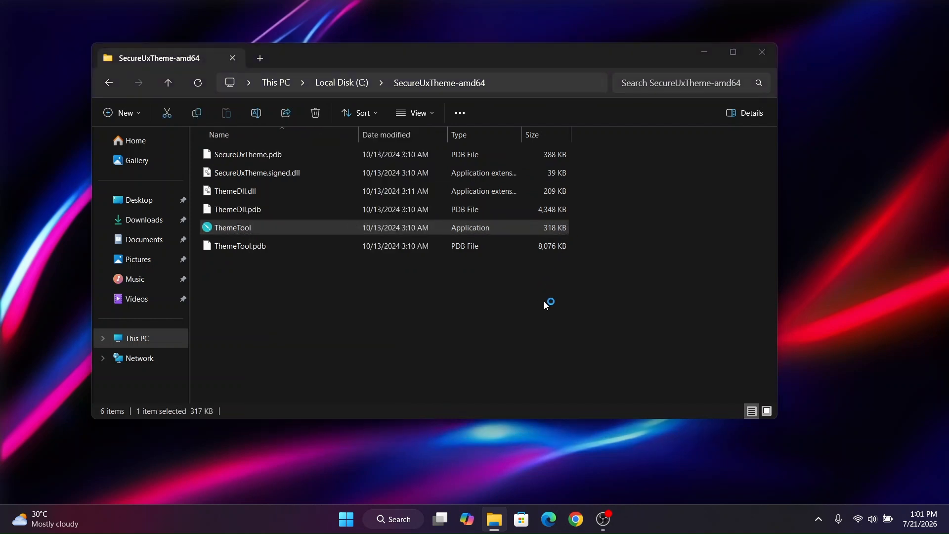
click(555, 313)
click(762, 52)
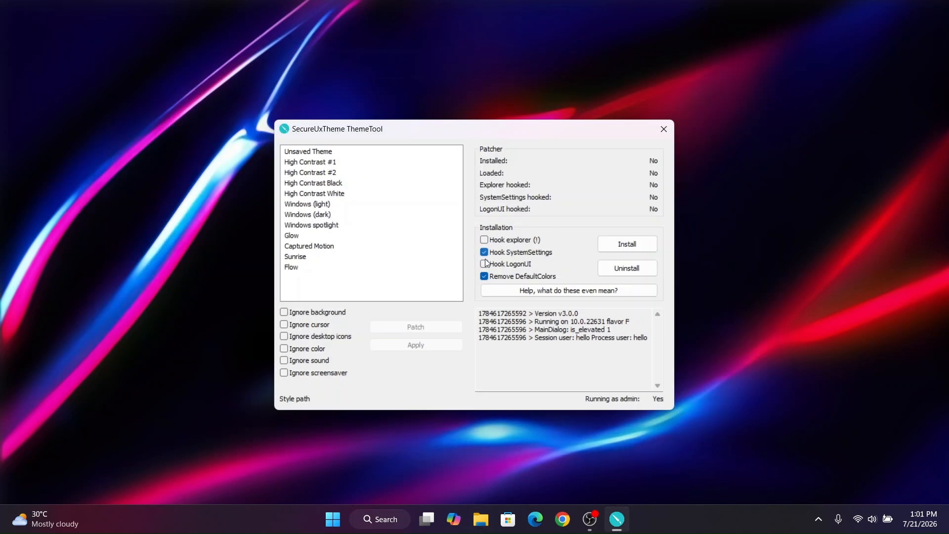
- Install the SecureUxTheme patcher with the SystemSettings and LogonUI hooks and reboot the PC
click(623, 244)
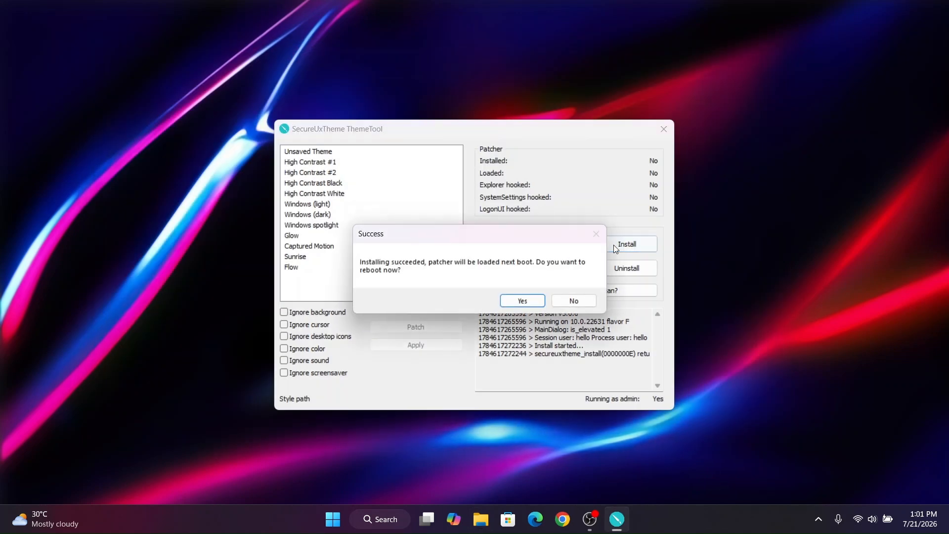
click(525, 298)
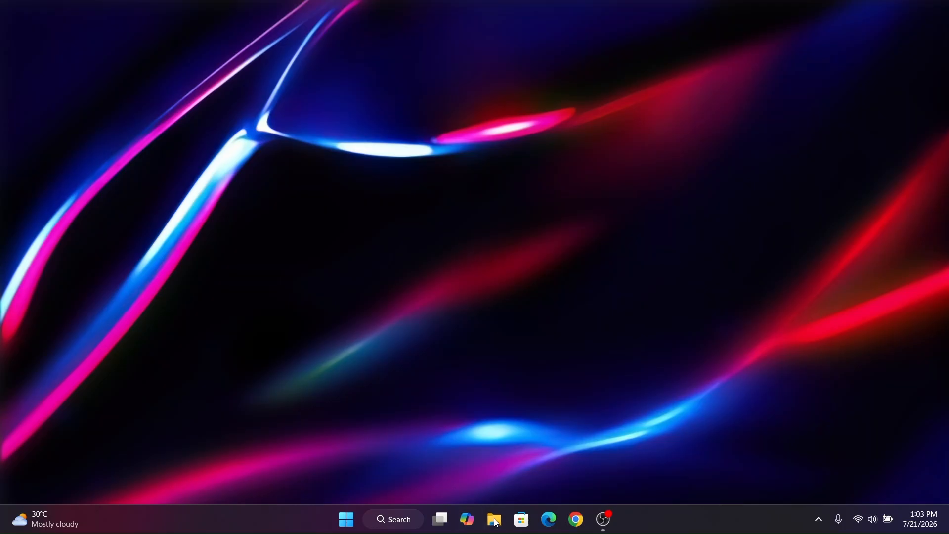
- Extract the Glassify Theme For Windows 11 archive on the Desktop into its own folder and delete the archive
click(496, 520)
click(137, 199)
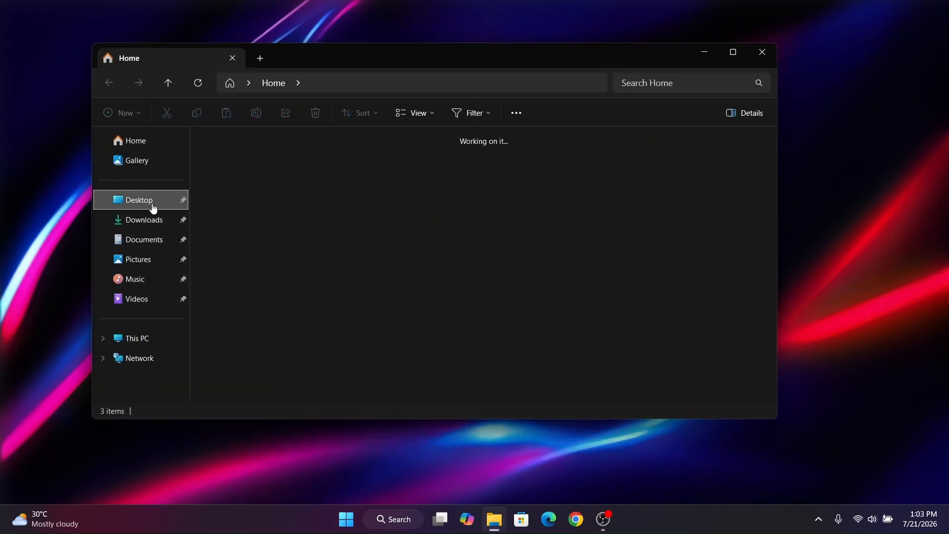
click(297, 167)
right_click(299, 168)
mouse_move(367, 349)
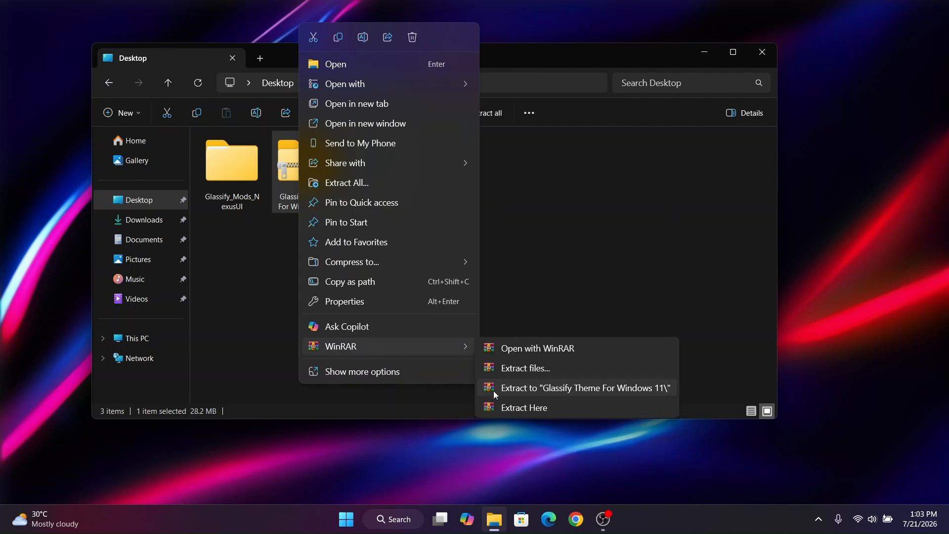
click(544, 388)
key(Delete)
- Copy the Glassify folder and the Glassify theme file from the extracted "Glassify theme" folder
double_click(378, 190)
double_click(306, 166)
drag(352, 66, 371, 86)
double_click(302, 194)
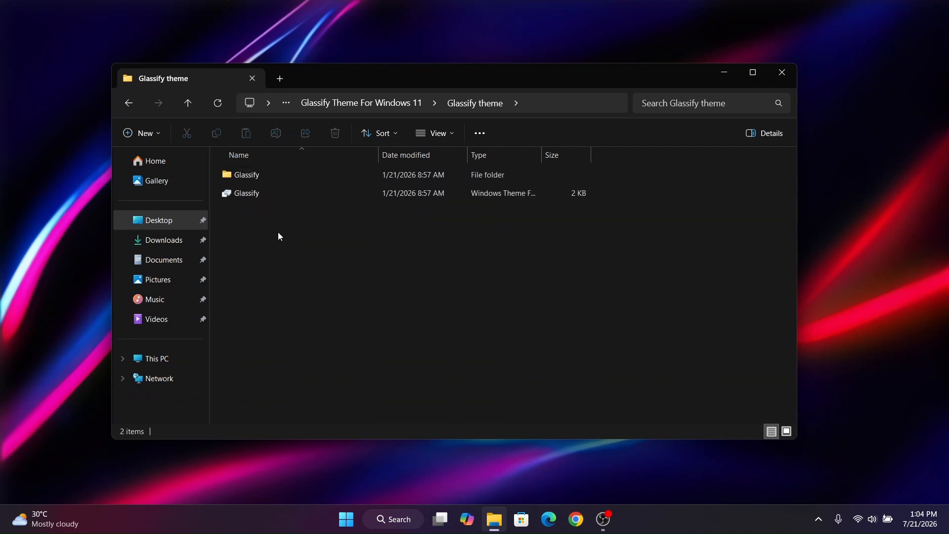
drag(265, 238, 267, 175)
right_click(266, 175)
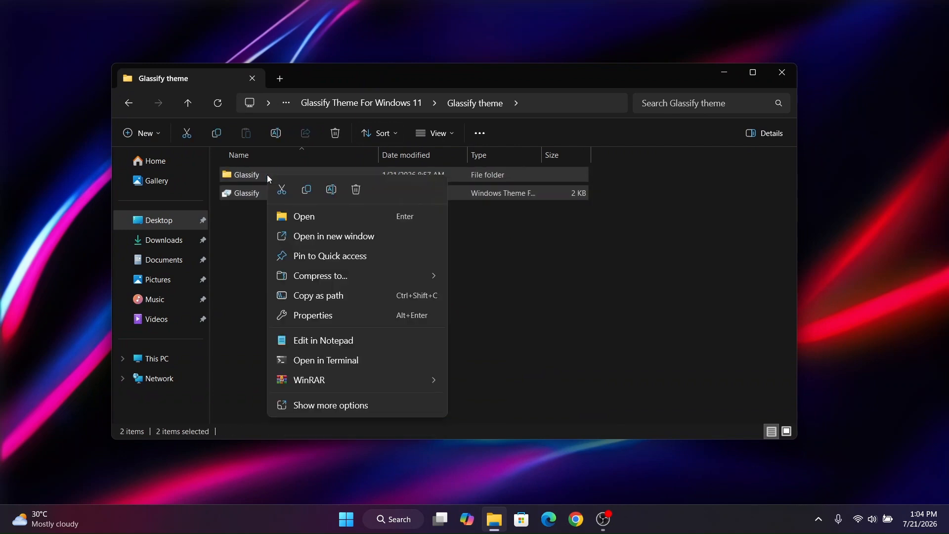
click(307, 191)
- Paste the copied Glassify items into C:\Windows\Resources\Themes with administrator permission and refresh the folder
click(181, 356)
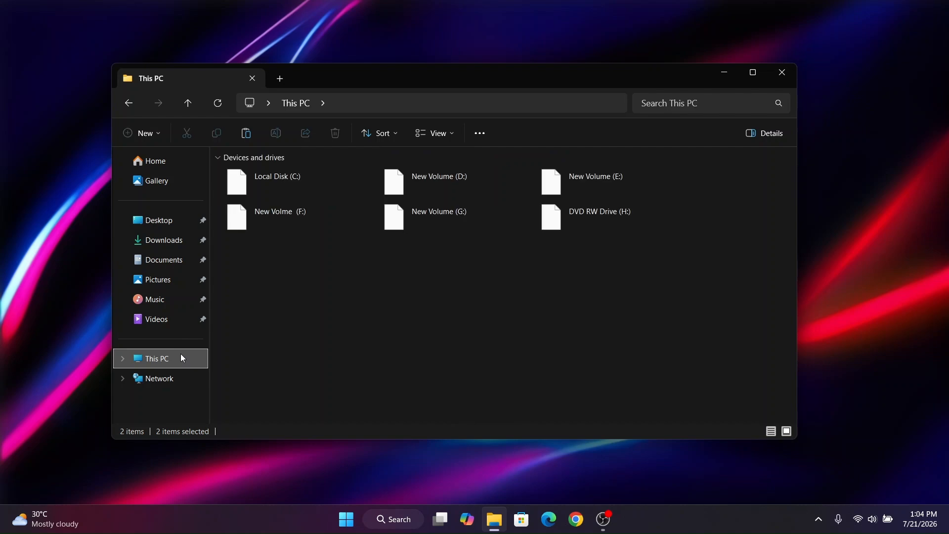
double_click(288, 173)
scroll(259, 316, down, 13)
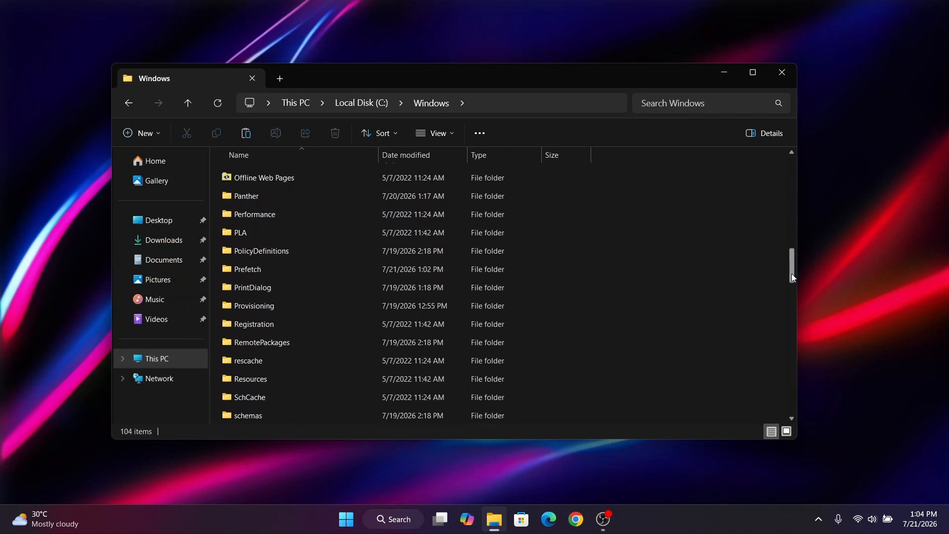
double_click(267, 324)
double_click(272, 191)
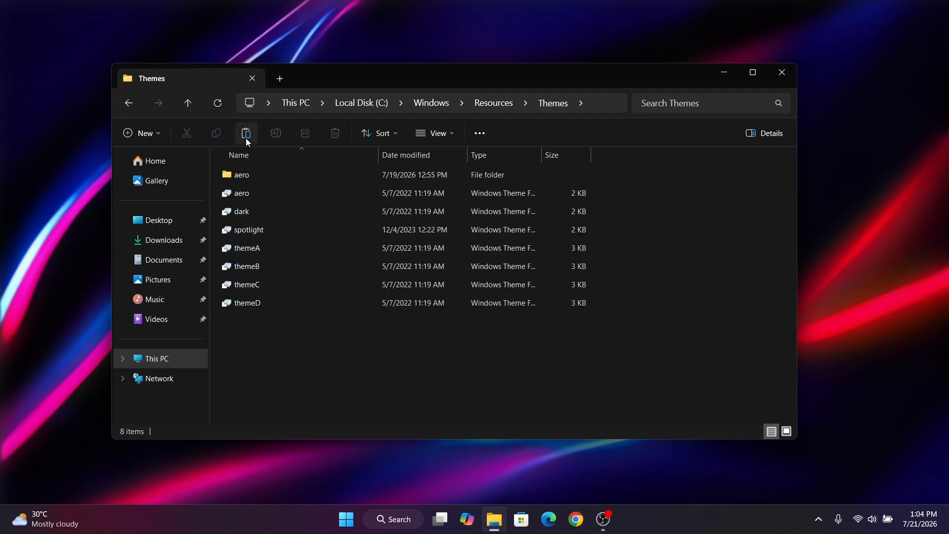
click(248, 142)
click(220, 231)
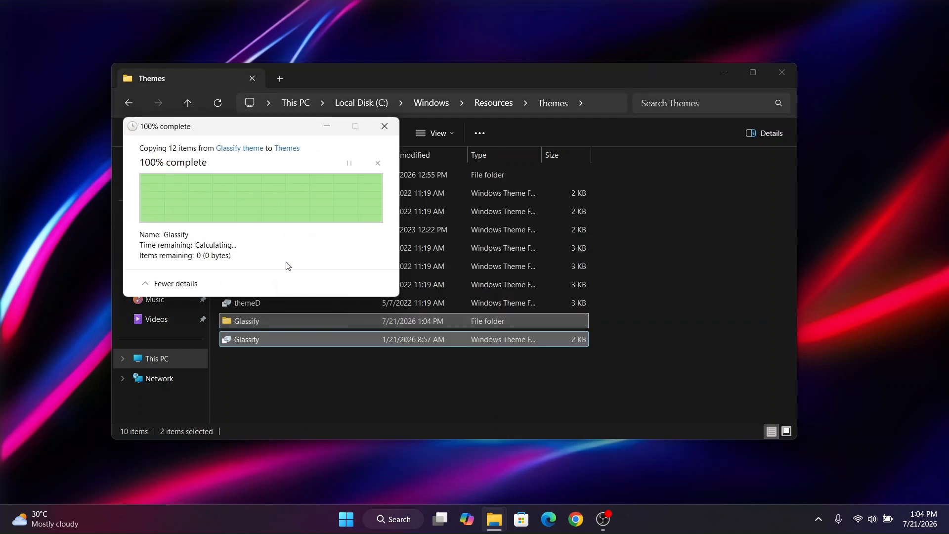
click(217, 103)
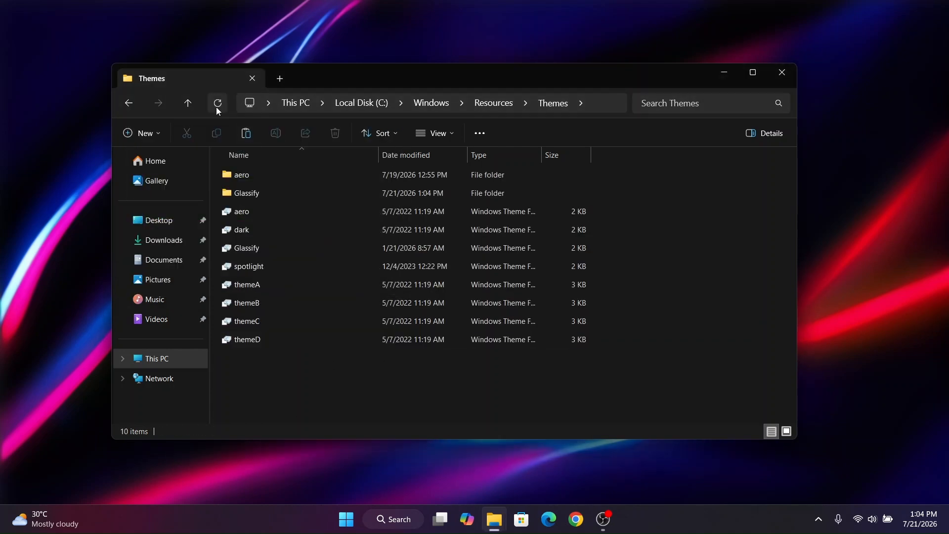
- Run ThemeTool again as administrator from C:\SecureUxTheme-amd64 and minimize the File Explorer window
click(156, 359)
double_click(262, 188)
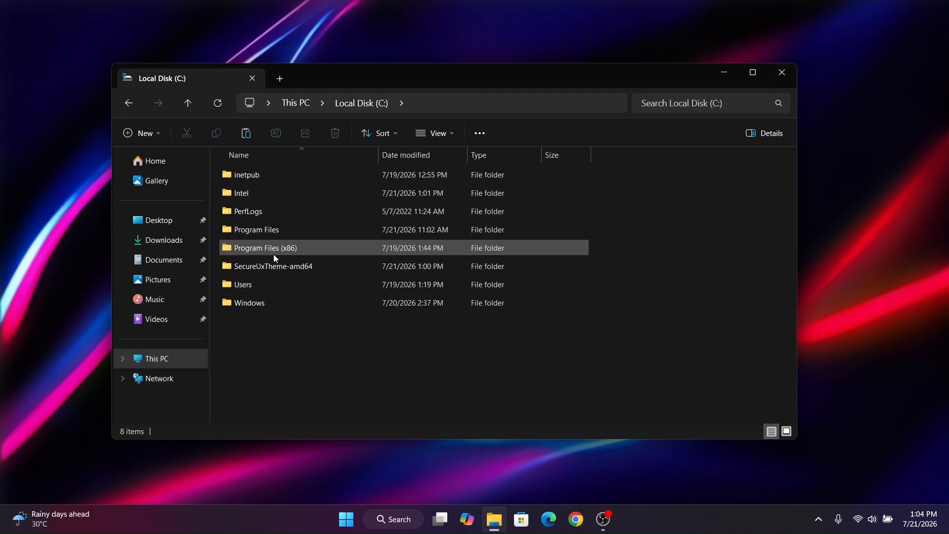
double_click(293, 266)
click(296, 250)
right_click(295, 251)
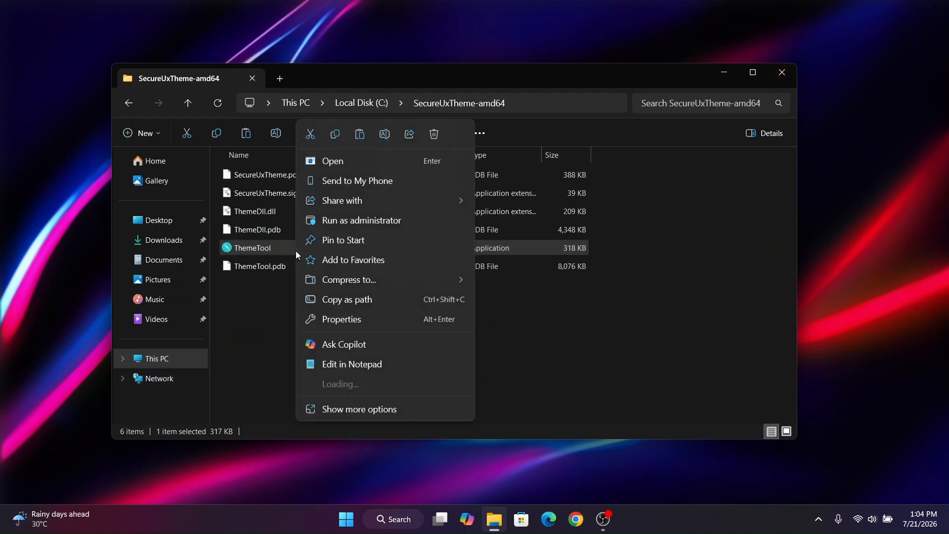
click(354, 222)
click(575, 311)
click(725, 72)
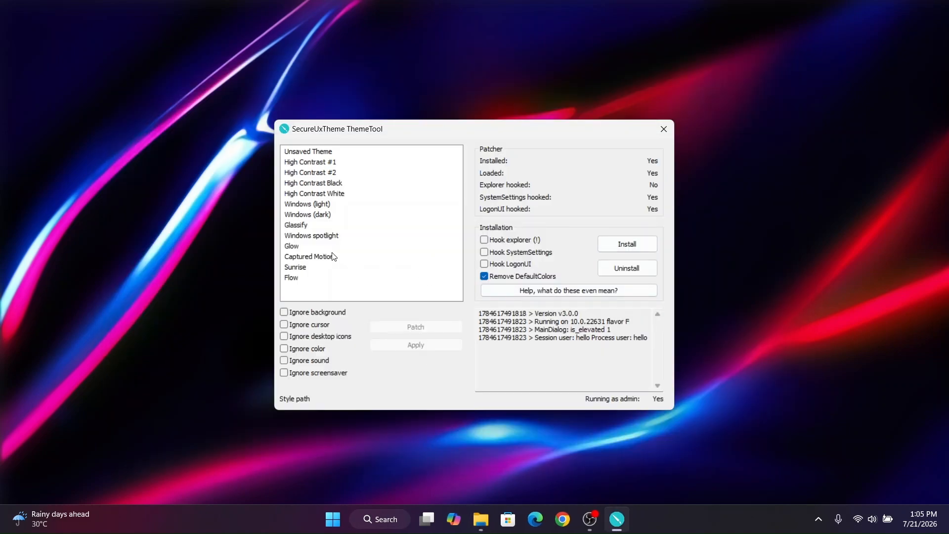
- Patch and apply the Glassify theme in ThemeTool, then close the tool
click(298, 226)
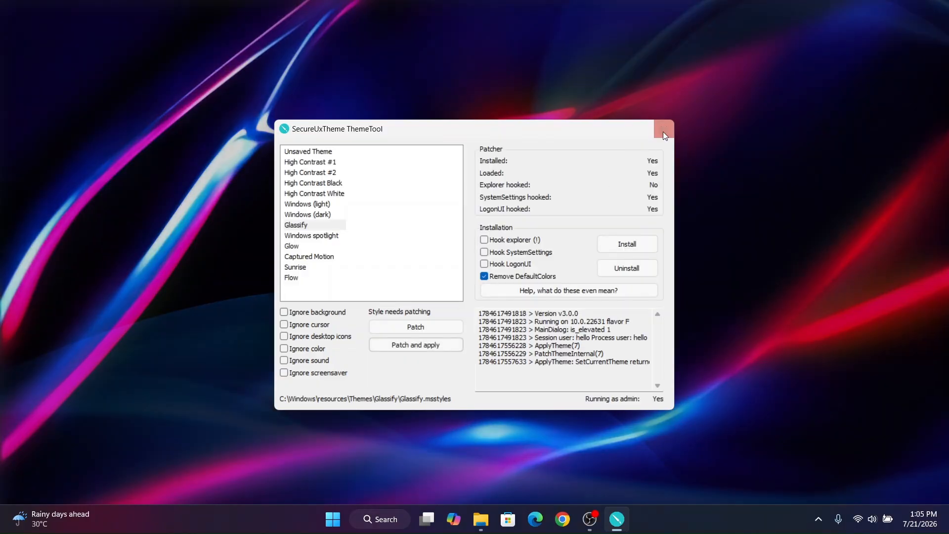
click(664, 130)
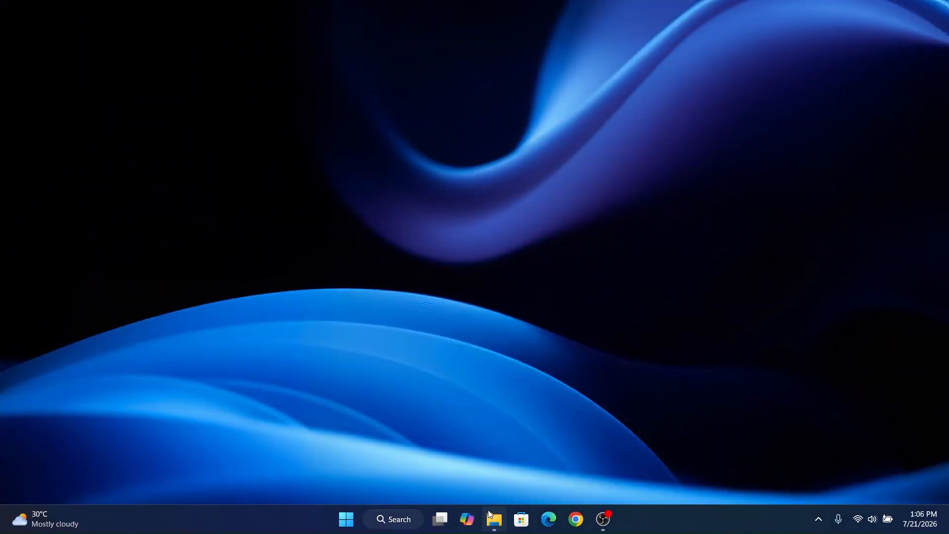
- Examine the Glassify styling of the File Explorer window and its drives in This PC
mouse_move(487, 514)
click(519, 409)
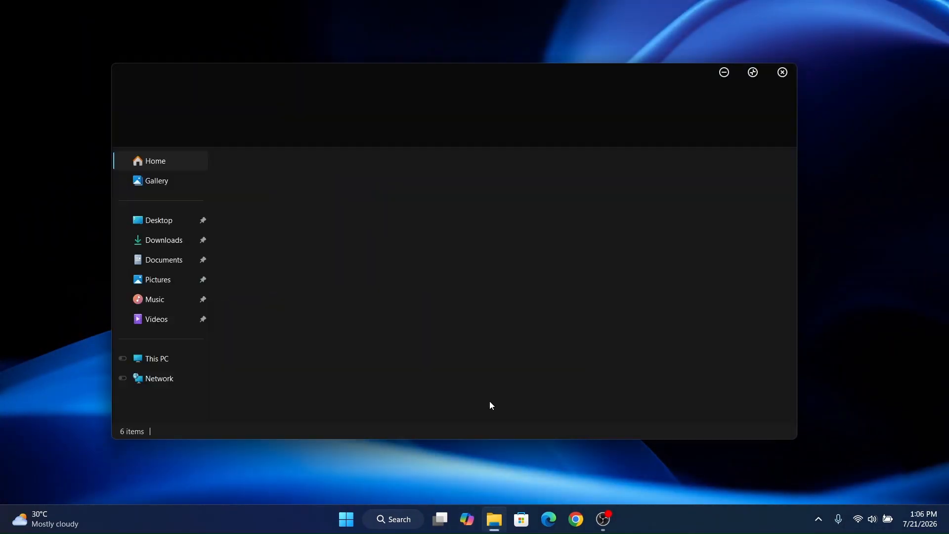
click(163, 358)
click(286, 191)
click(448, 189)
click(585, 190)
click(401, 273)
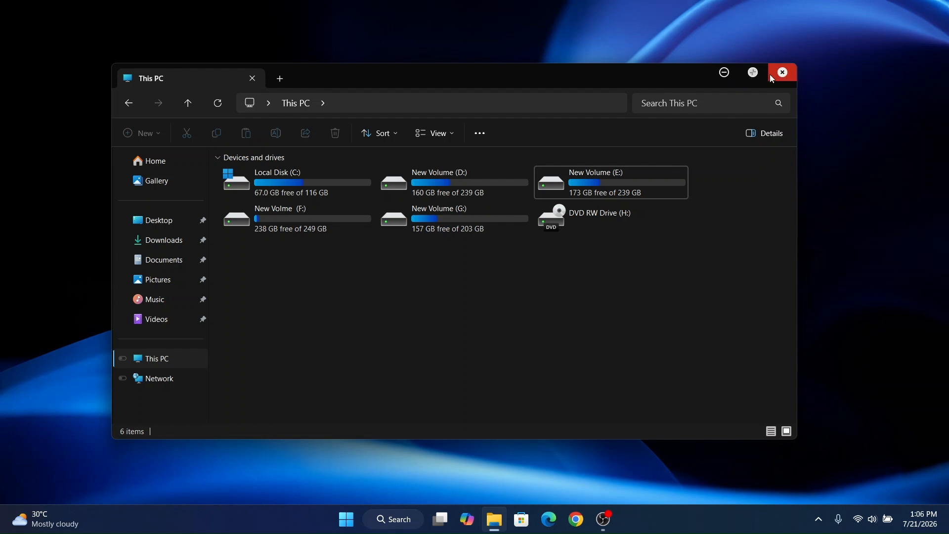
drag(359, 75, 393, 69)
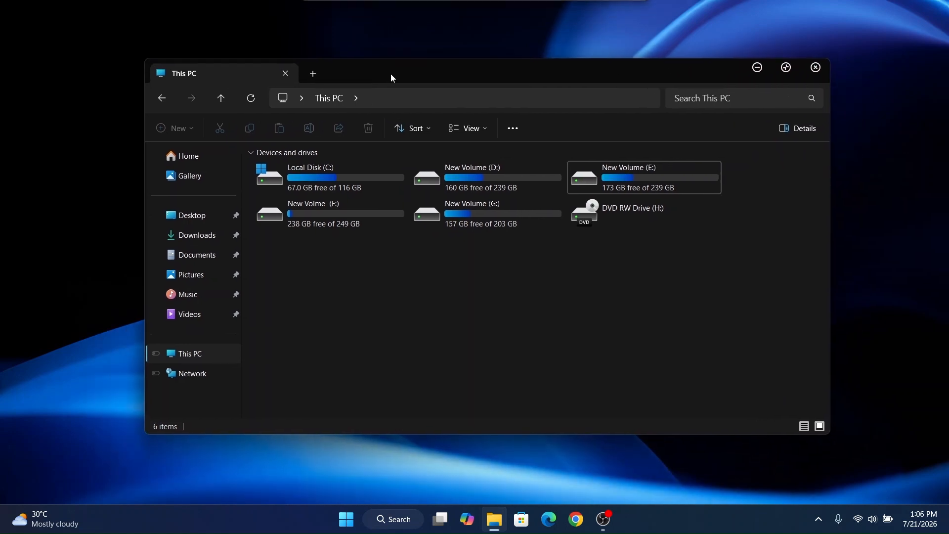
click(440, 185)
key(Left)
key(Down)
key(Right)
click(490, 301)
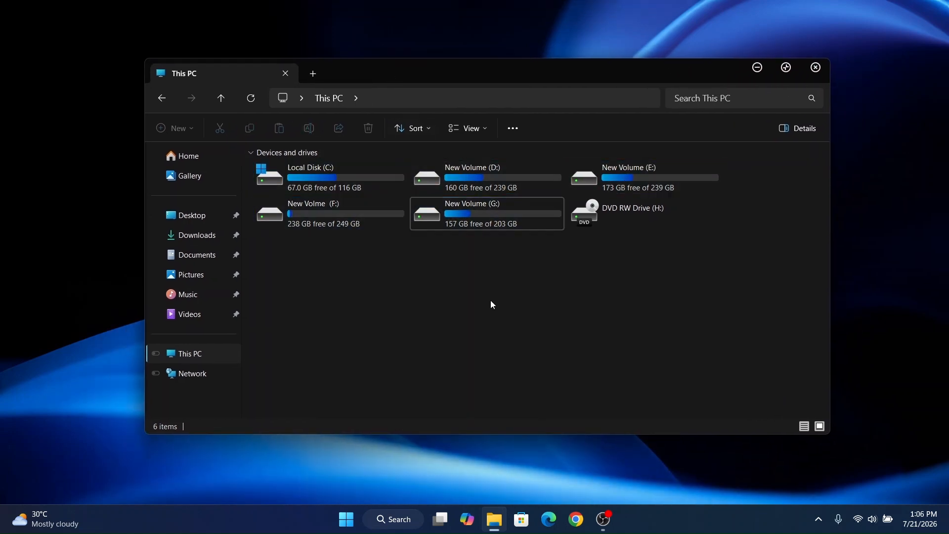
- Run windhawk_setup from the Desktop folder, close File Explorer, and complete the standard installation of Windhawk
click(188, 215)
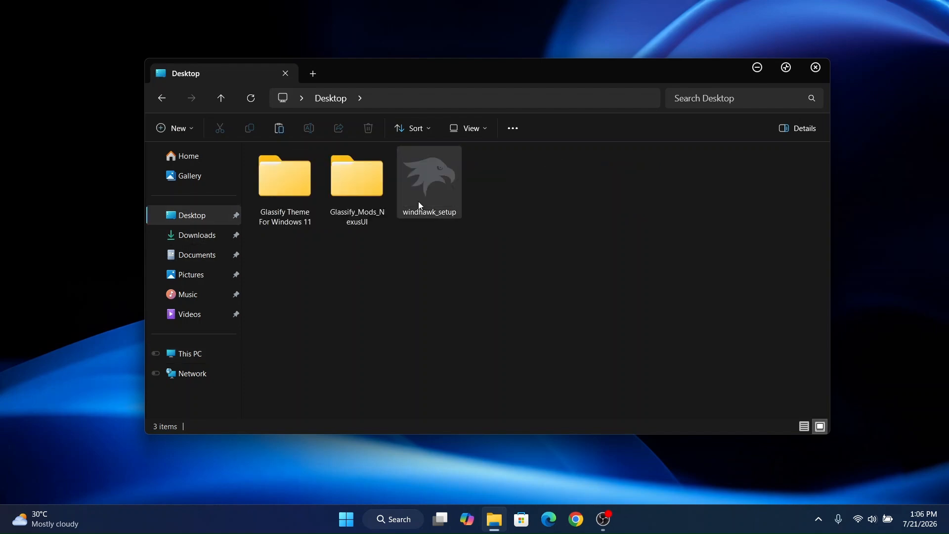
double_click(429, 176)
click(814, 70)
click(476, 285)
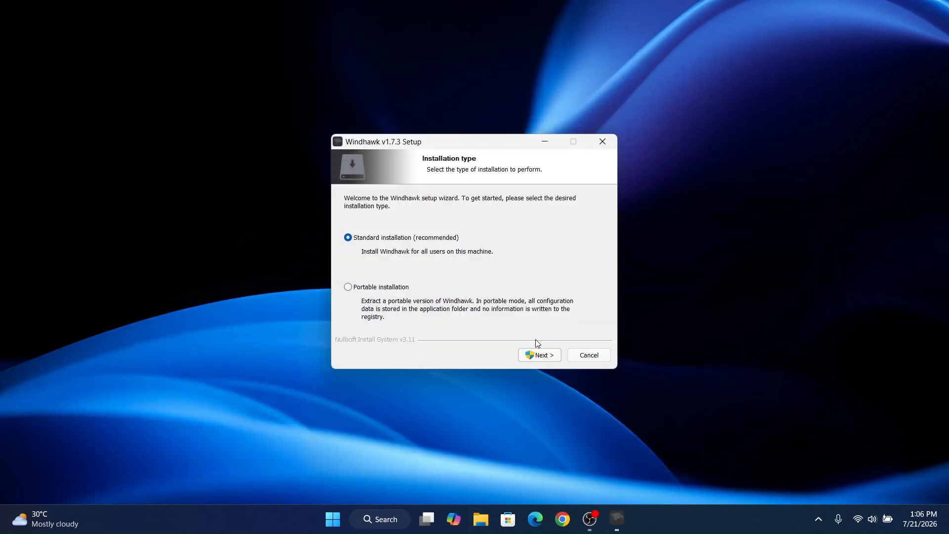
key(Return)
key(Return)
key(Return)
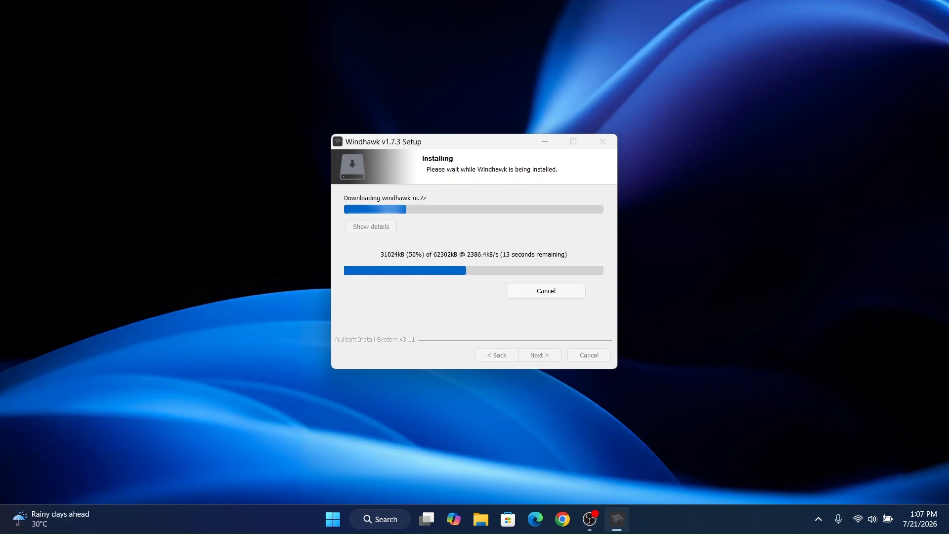
click(527, 352)
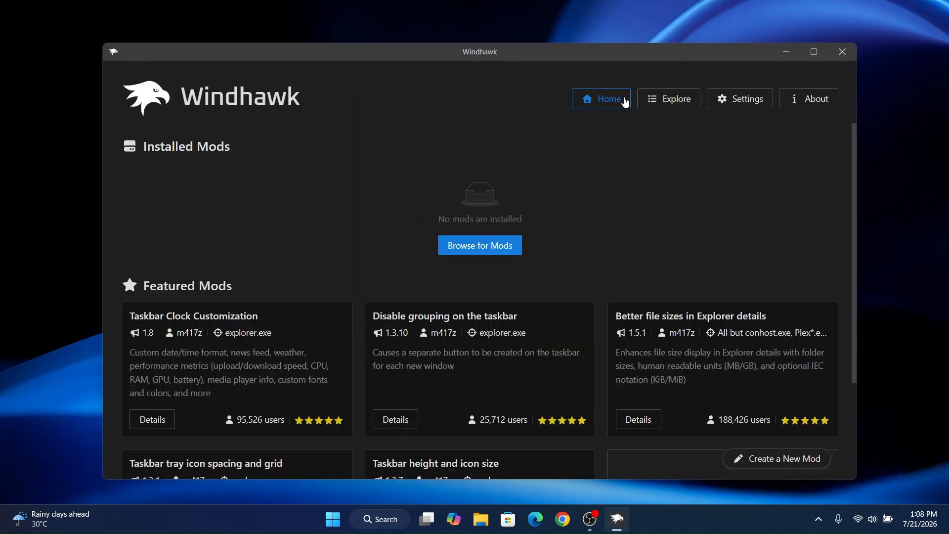
- Search the Windhawk mods for "res" and install the Resource Redirect mod, accepting its risk notice
click(675, 108)
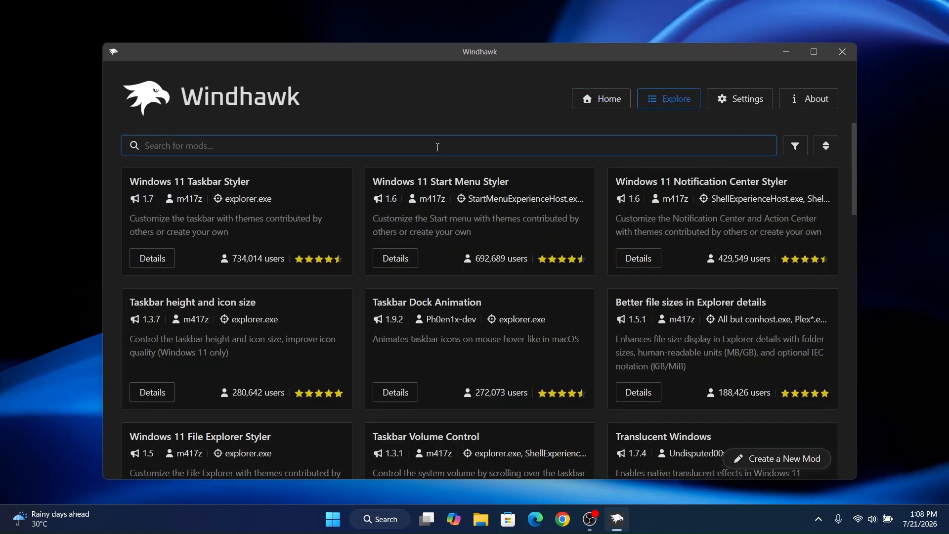
text(res)
drag(129, 180, 241, 187)
click(148, 271)
click(181, 202)
click(570, 369)
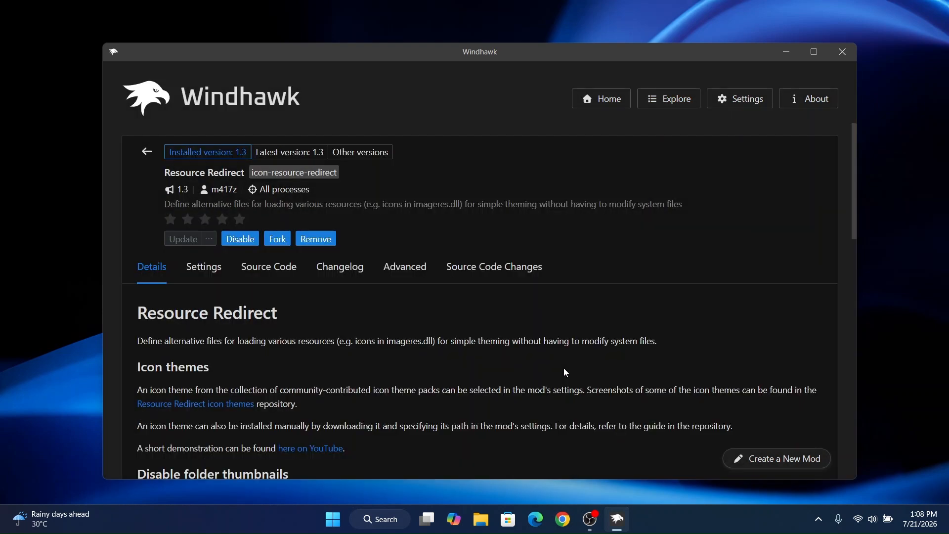
- Show the Resource Redirect settings, then browse from the Desktop through Glassify Theme For Windows 11 to the 7tsp Glassify Icon Pack v2 folder
scroll(569, 321, down, 1)
scroll(569, 321, down, 2)
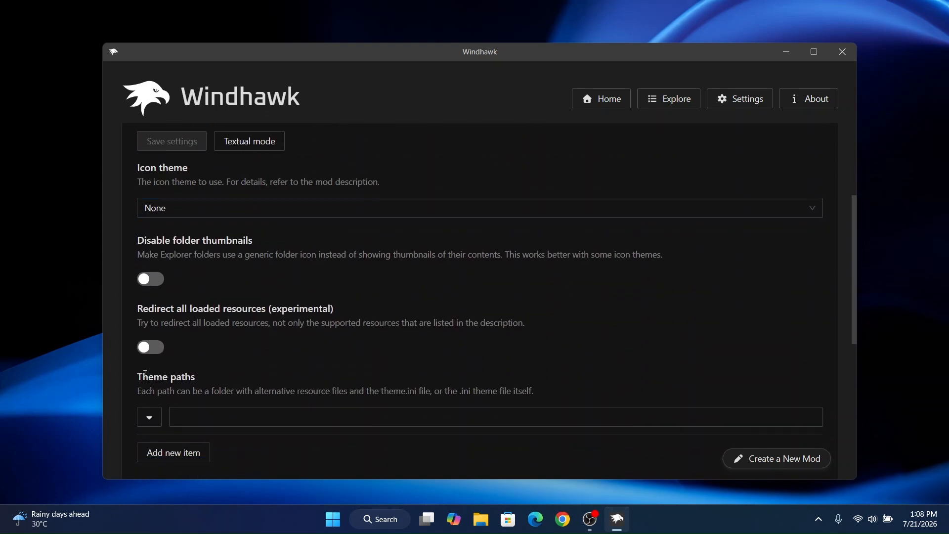
click(487, 528)
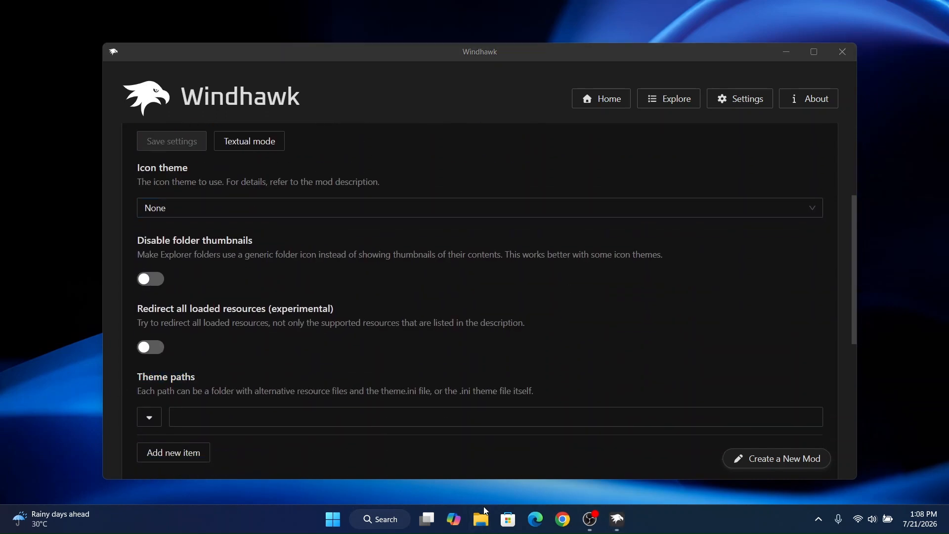
click(200, 216)
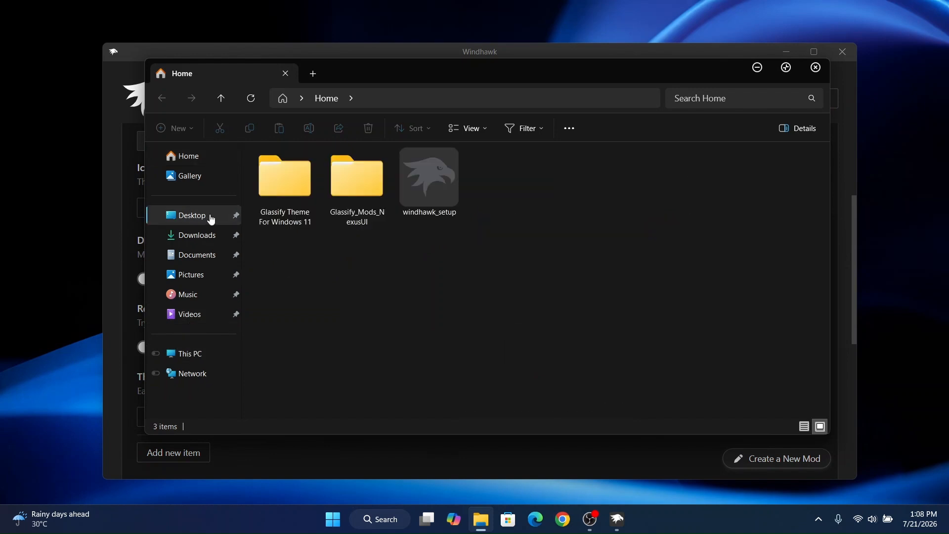
click(351, 196)
double_click(274, 191)
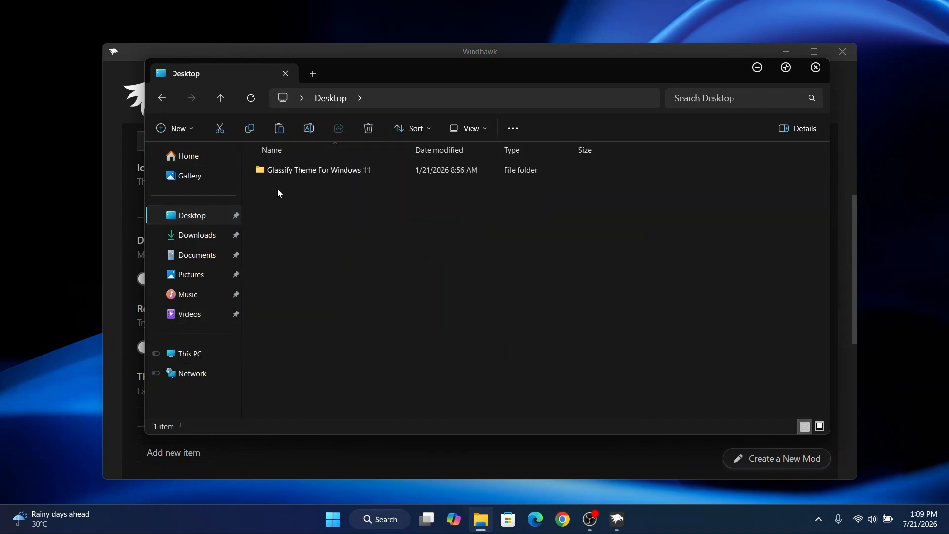
double_click(291, 167)
click(292, 169)
double_click(292, 169)
click(367, 174)
double_click(359, 174)
double_click(317, 176)
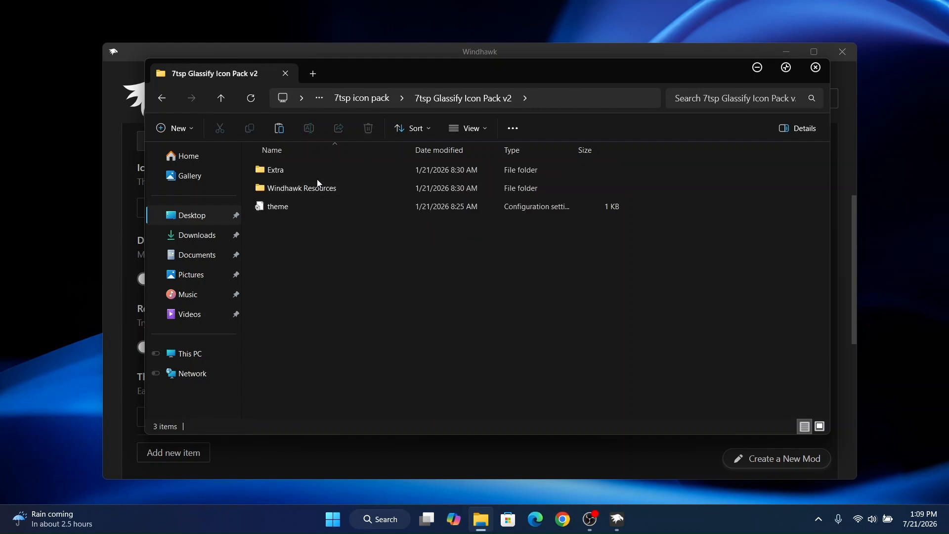
- Copy the path of the 7tsp Glassify Icon Pack v2 folder and minimize File Explorer
click(218, 98)
click(300, 174)
right_click(398, 172)
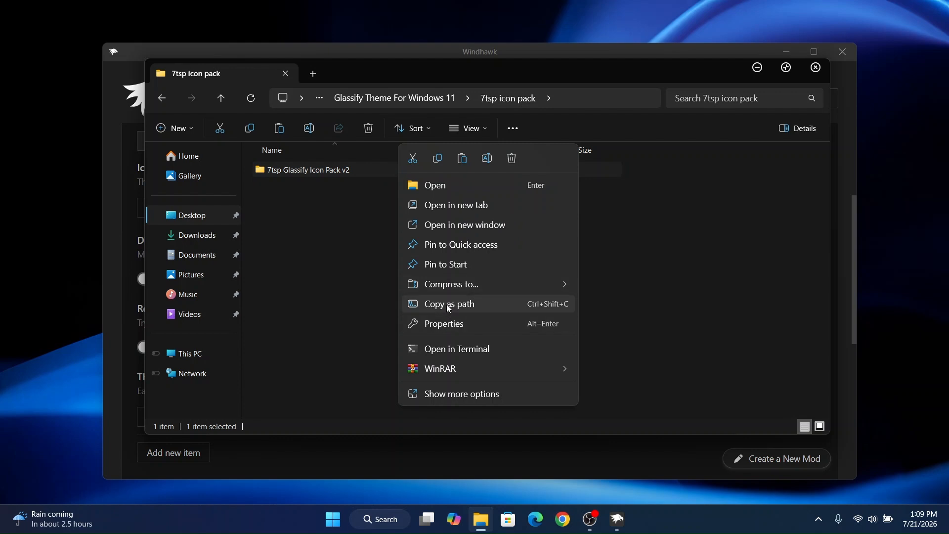
click(443, 306)
click(760, 69)
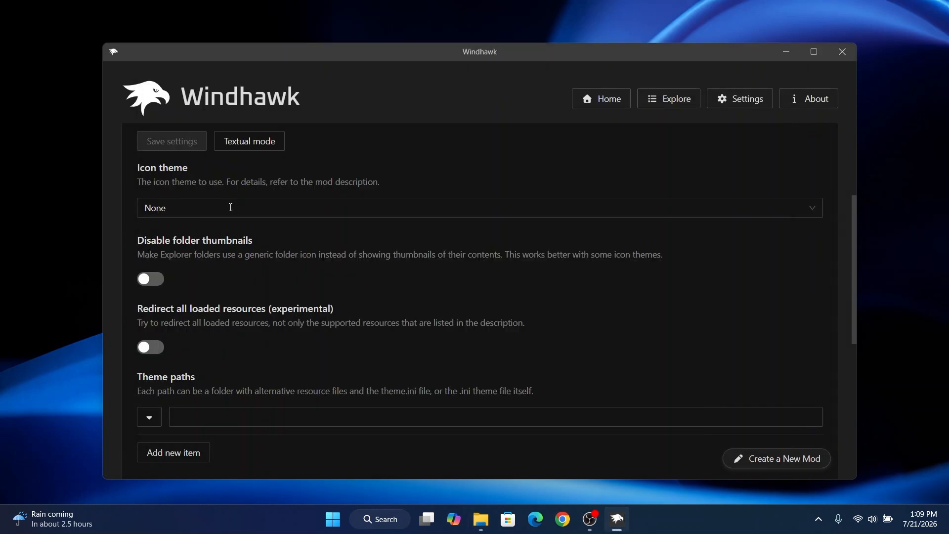
- Paste the icon pack path into Resource Redirect's Theme paths, remove its quotation marks, and save the settings
right_click(248, 418)
click(261, 384)
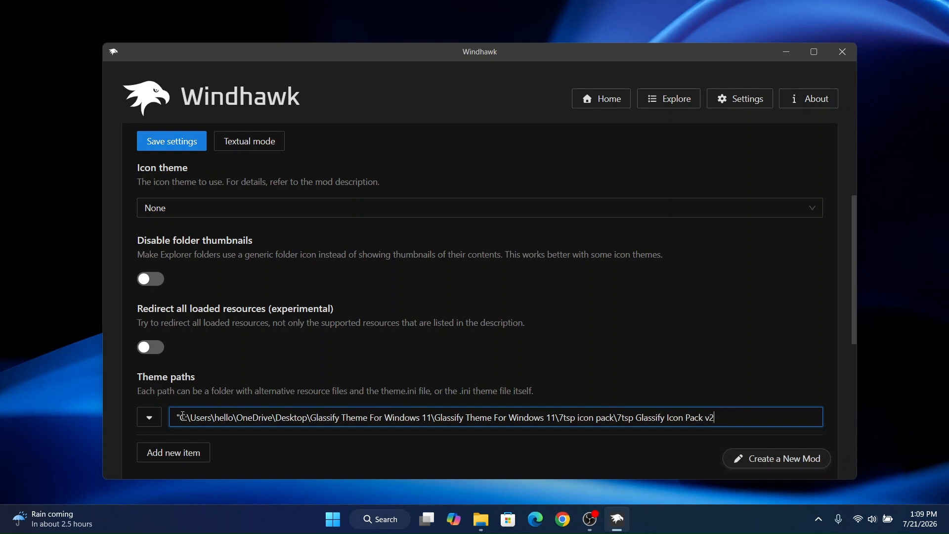
key(BackSpace)
click(184, 146)
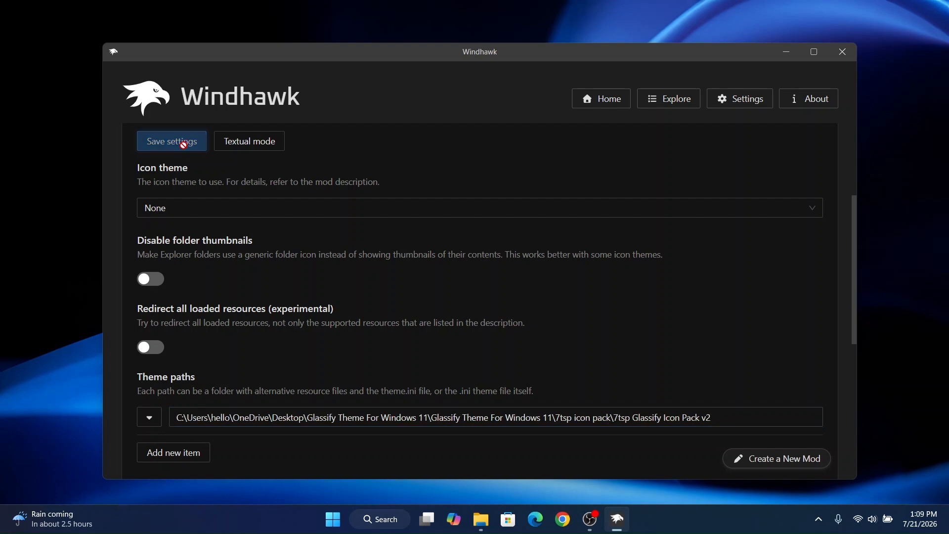
- Minimize Windhawk, close the existing File Explorer window, and open a fresh one
click(786, 52)
right_click(476, 525)
click(478, 485)
click(482, 526)
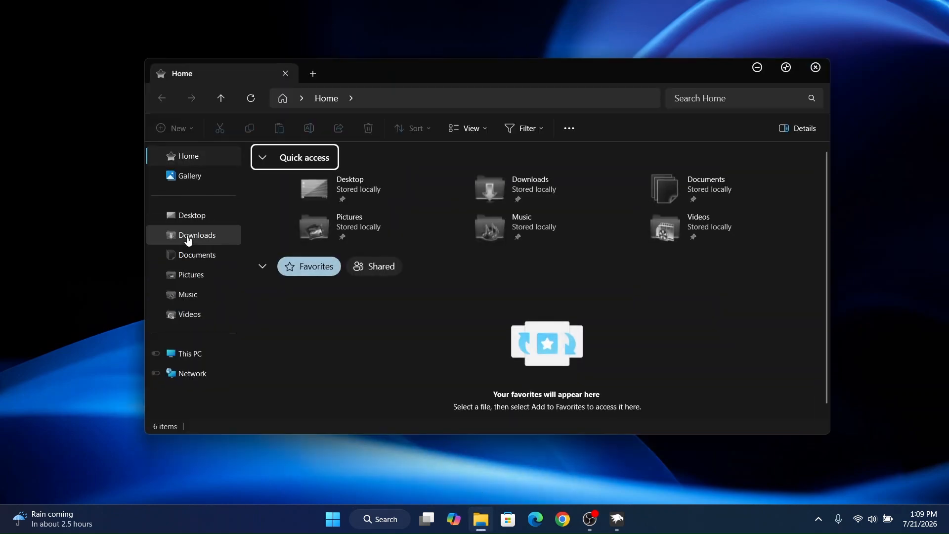
- Examine the new icons in This PC and in Local Disk (C:) with large thumbnails, then close the window
click(194, 354)
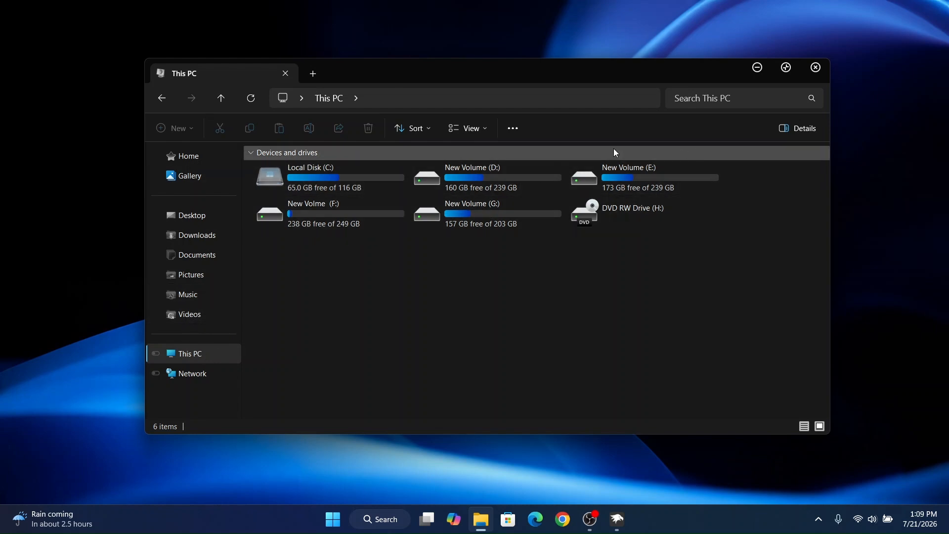
double_click(349, 174)
click(819, 426)
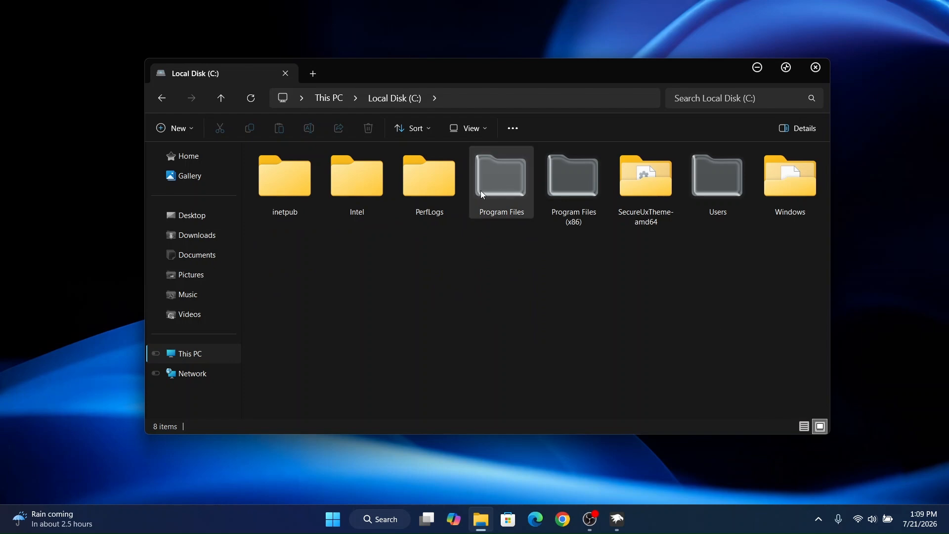
click(815, 68)
- Find File Explorer Options through Windows search and enable "Always show icons, never thumbnails"
click(381, 519)
text(file)
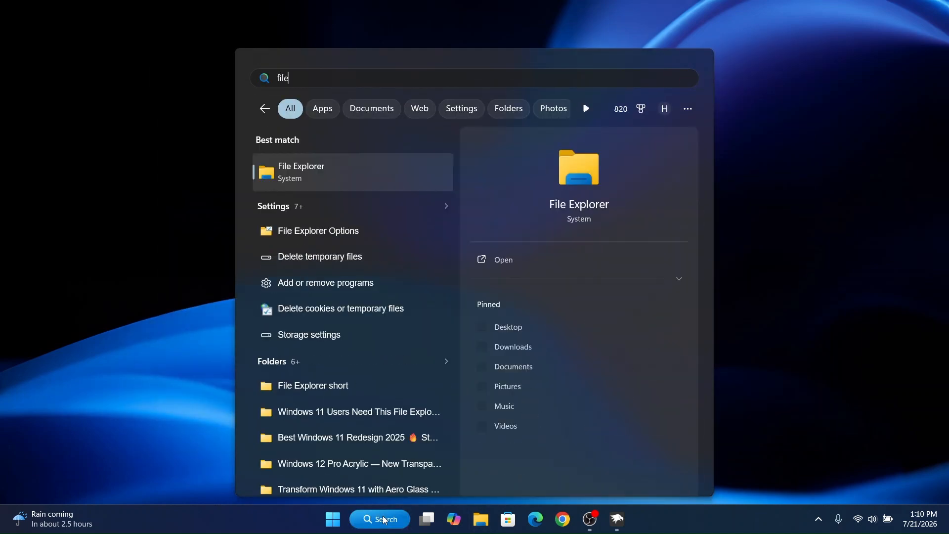
click(321, 229)
click(101, 78)
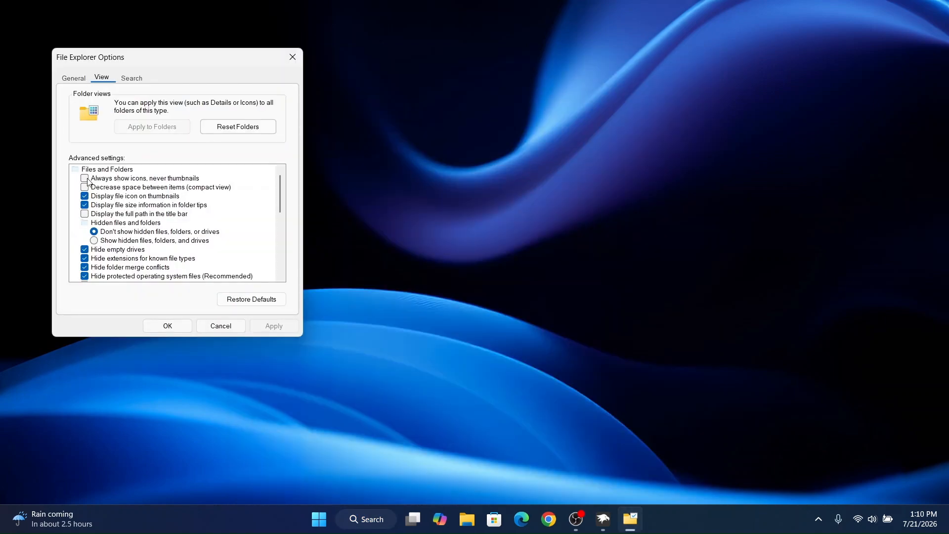
click(166, 326)
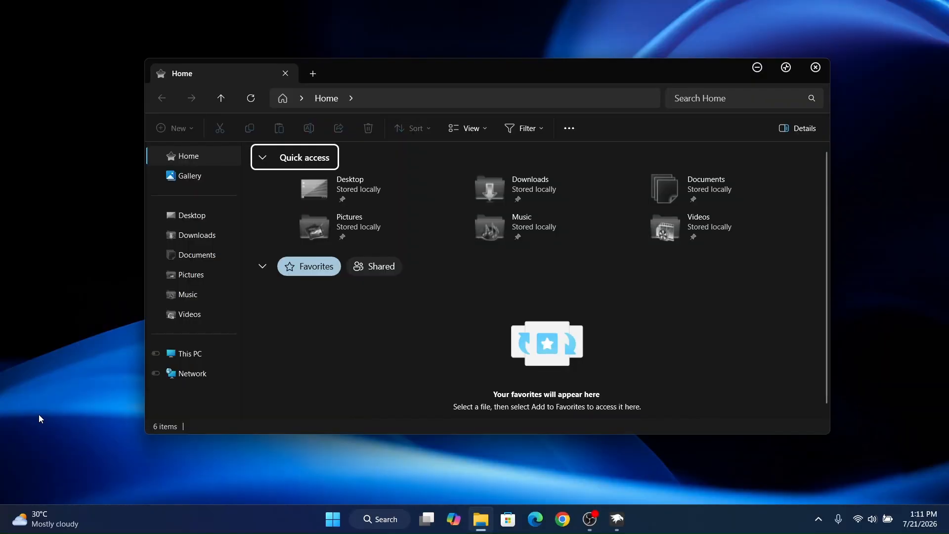
- Restart Windows Explorer from the maximized Task Manager and close Task Manager
key(ctrl+shift+Escape)
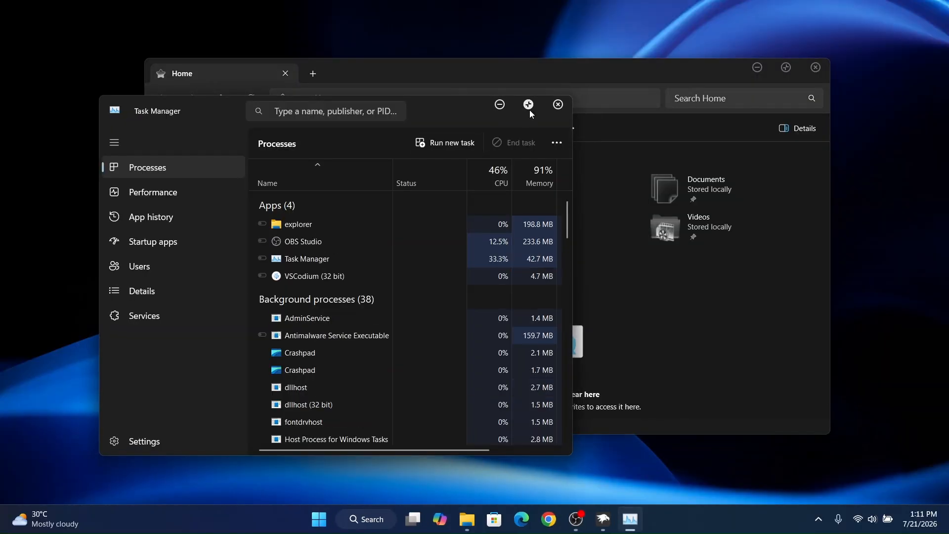
click(525, 104)
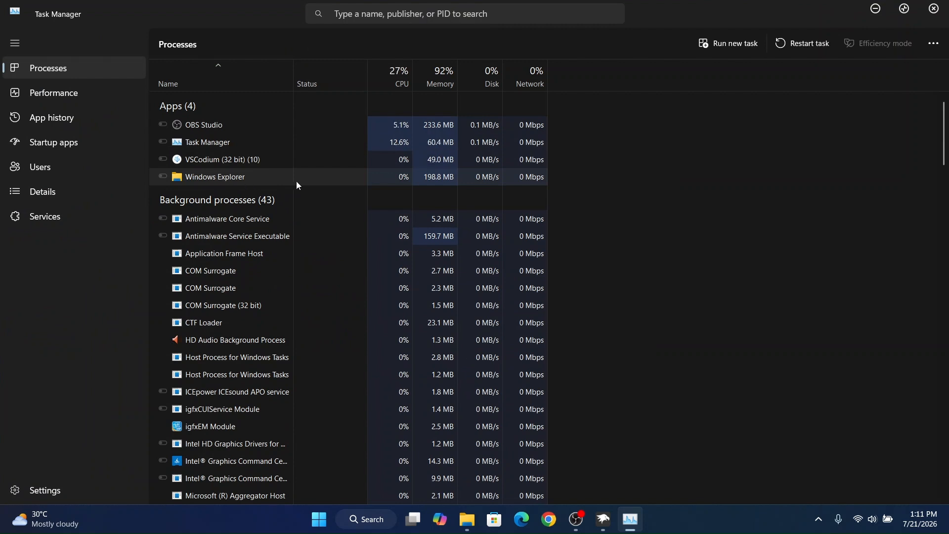
click(796, 45)
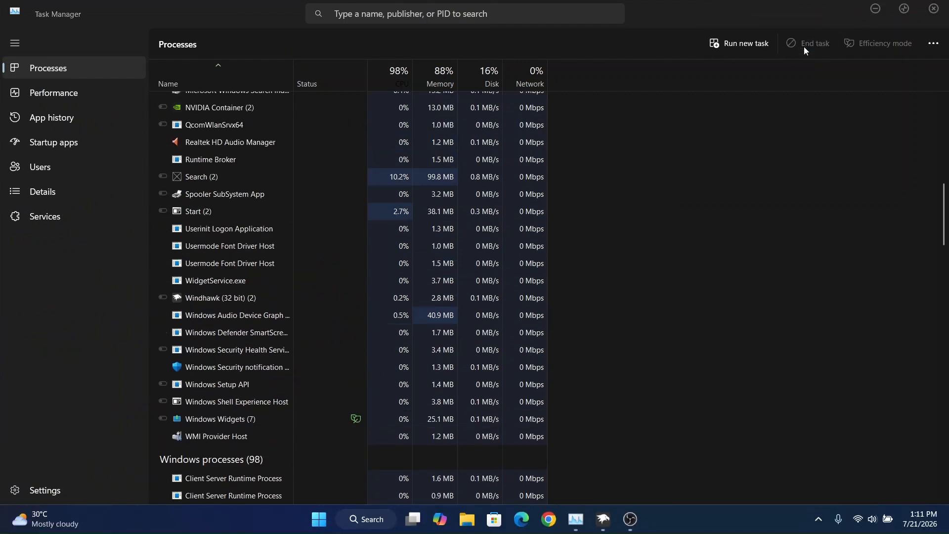
click(933, 8)
- Examine the Glassify folder icons in Local Disk (C:) in both the details and large thumbnail views
click(483, 520)
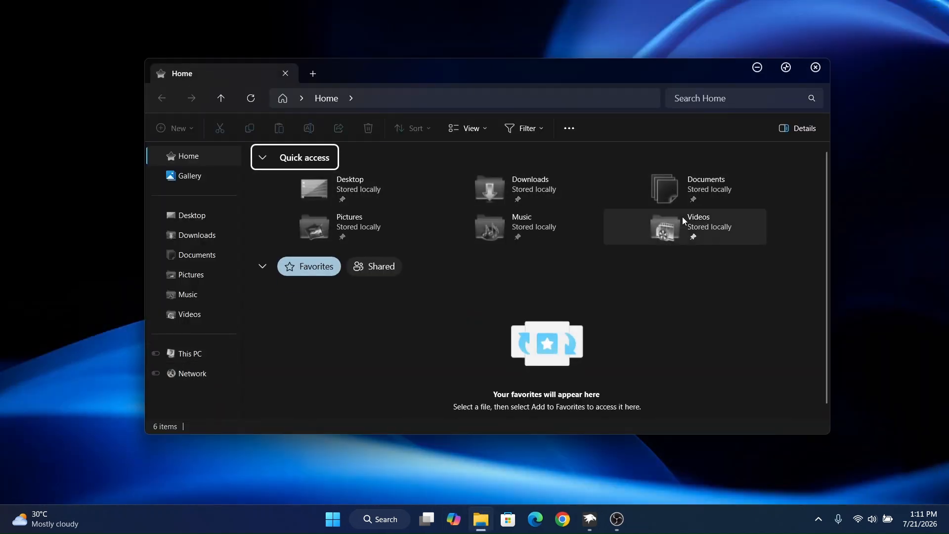
click(188, 355)
click(487, 184)
double_click(303, 185)
drag(280, 240, 790, 181)
click(443, 326)
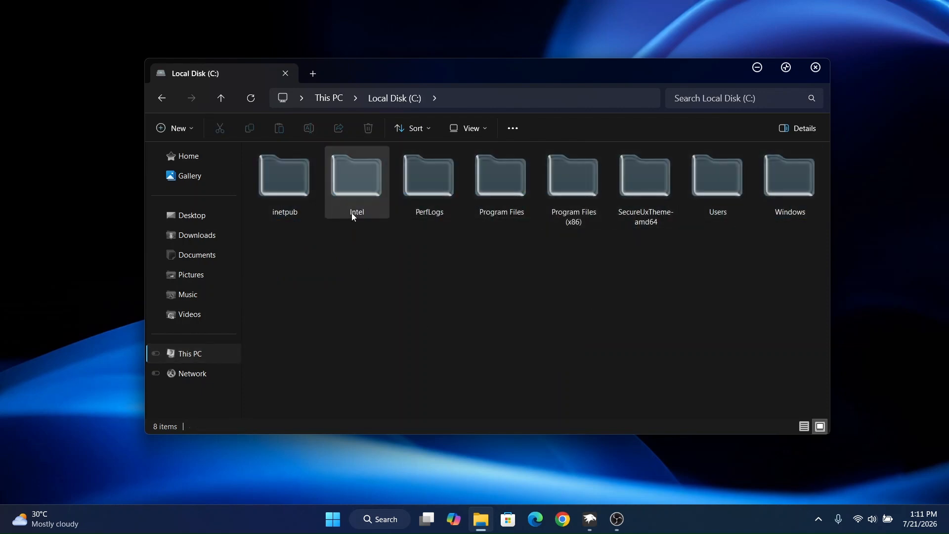
click(804, 427)
drag(307, 361, 277, 166)
click(642, 321)
click(821, 426)
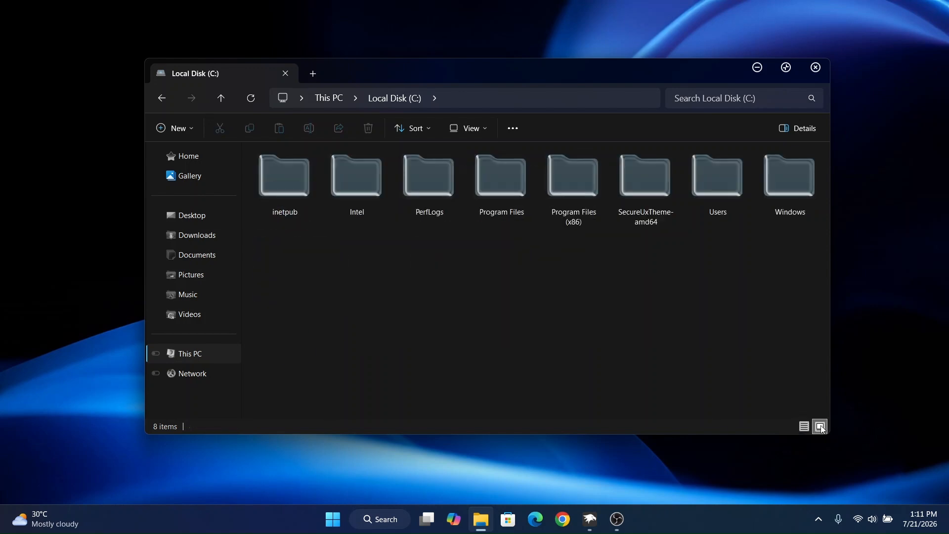
drag(282, 265, 790, 182)
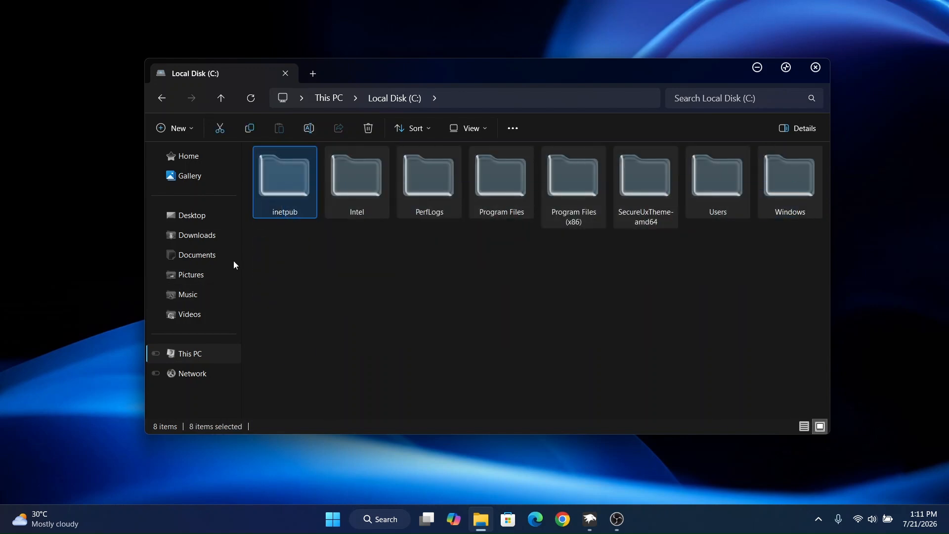
- Examine the drive icons in This PC and the large folder icons in New Volume (E:), then close File Explorer
click(191, 355)
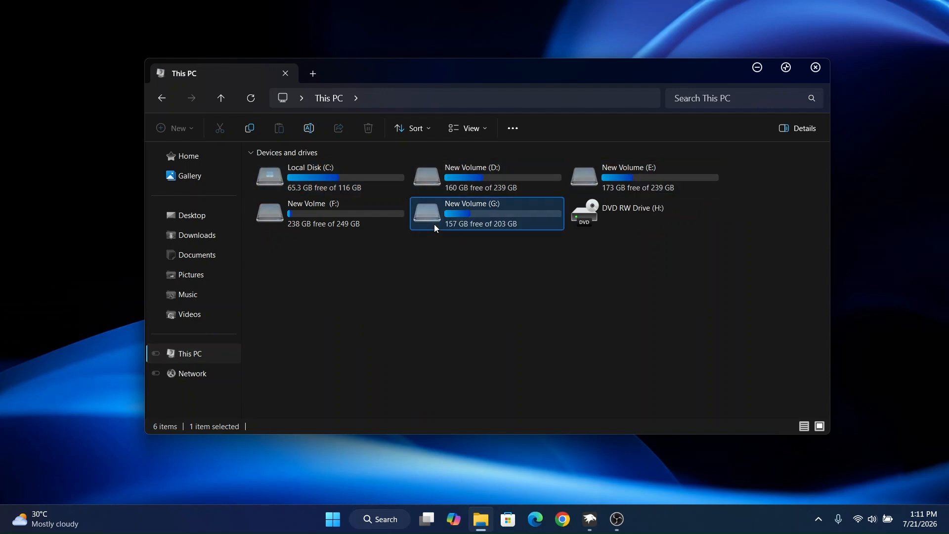
click(376, 220)
double_click(646, 177)
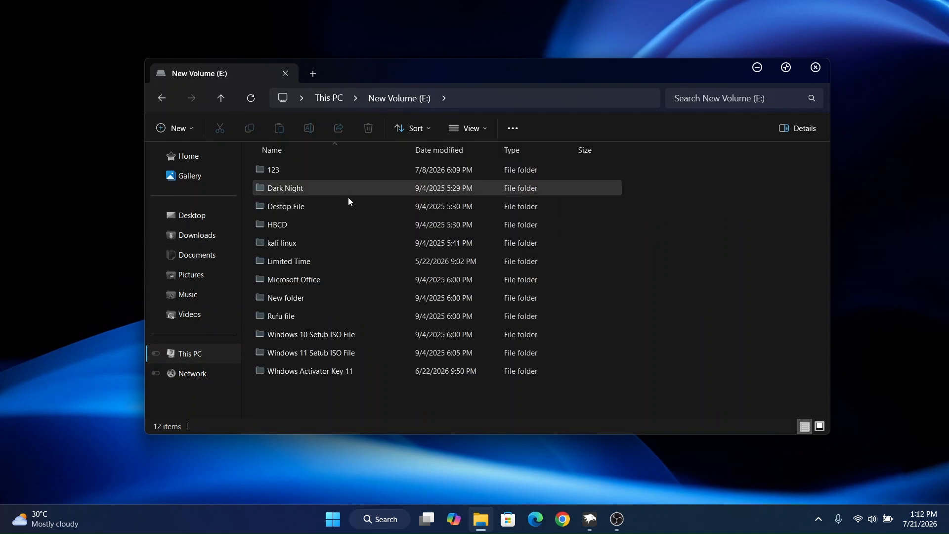
click(820, 426)
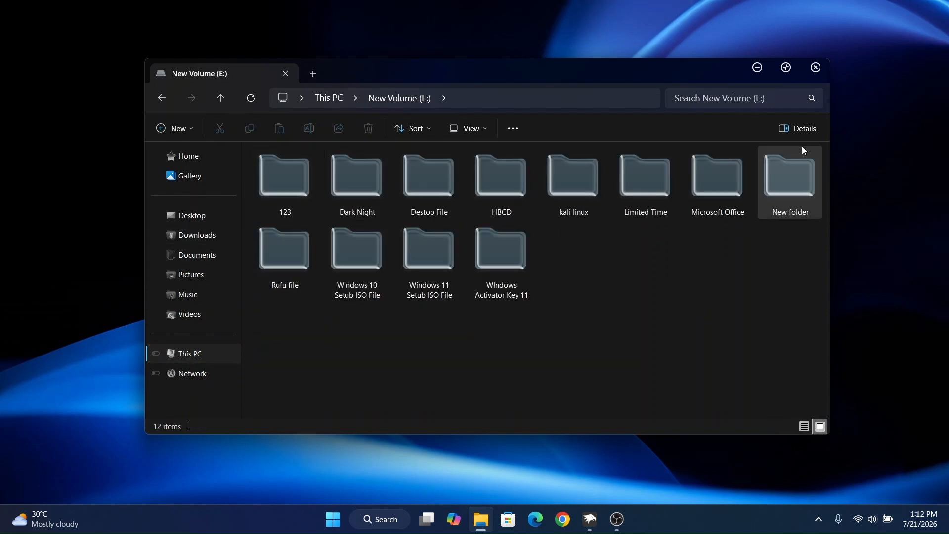
click(194, 361)
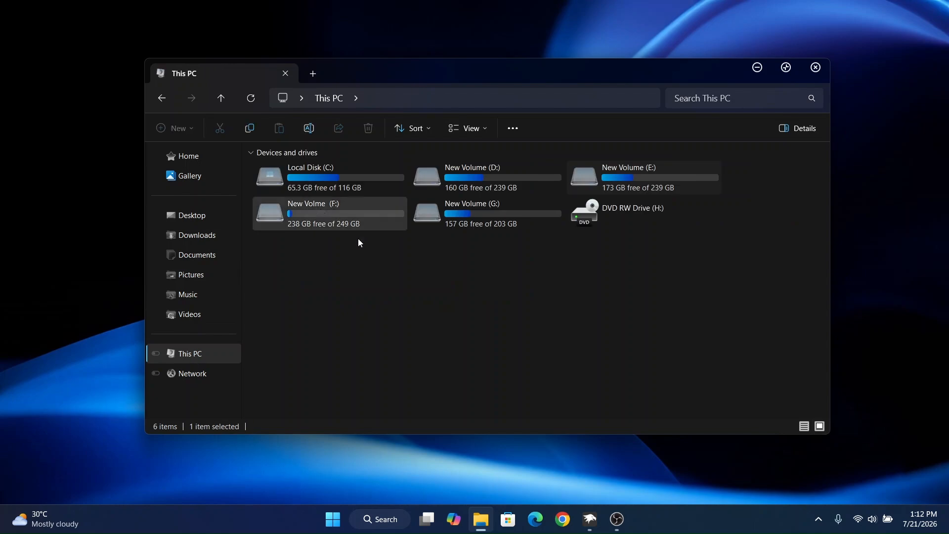
click(816, 68)
- Return to Windhawk, clear the previous mod search, and install the "Taskbar height and icon size" mod, accepting its risk notice
click(589, 519)
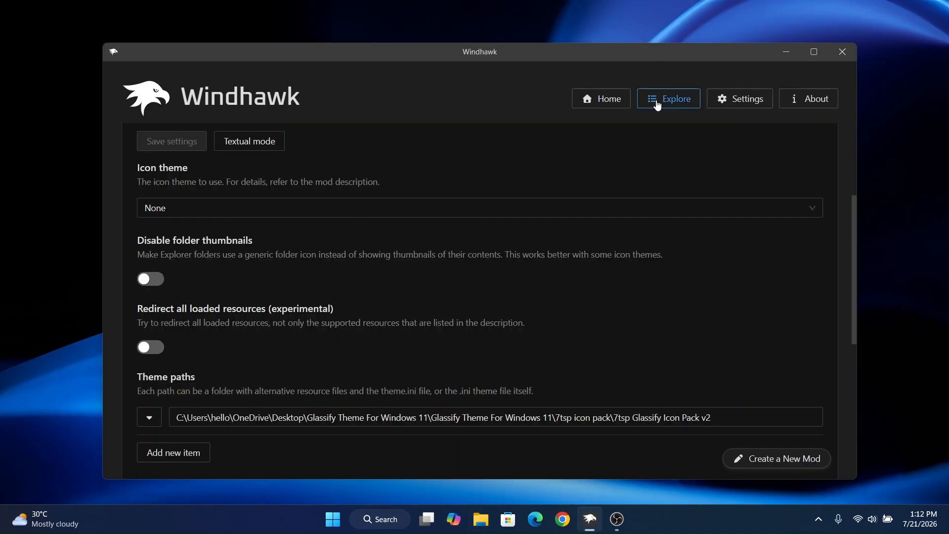
click(657, 103)
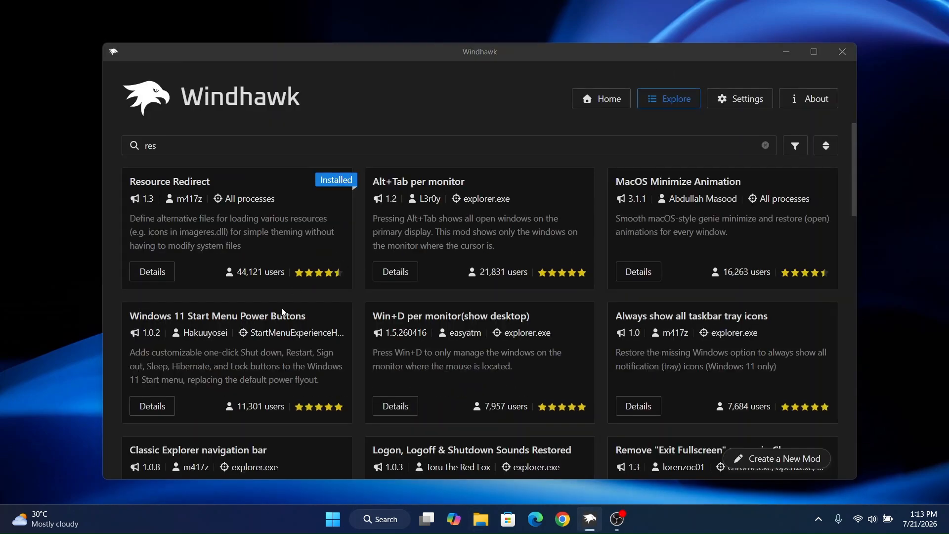
click(766, 146)
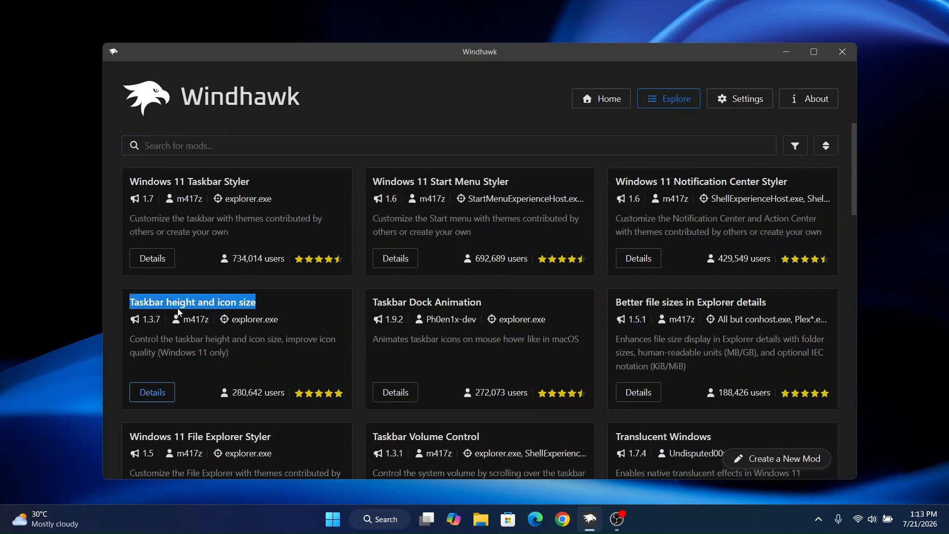
click(153, 392)
click(148, 202)
click(564, 371)
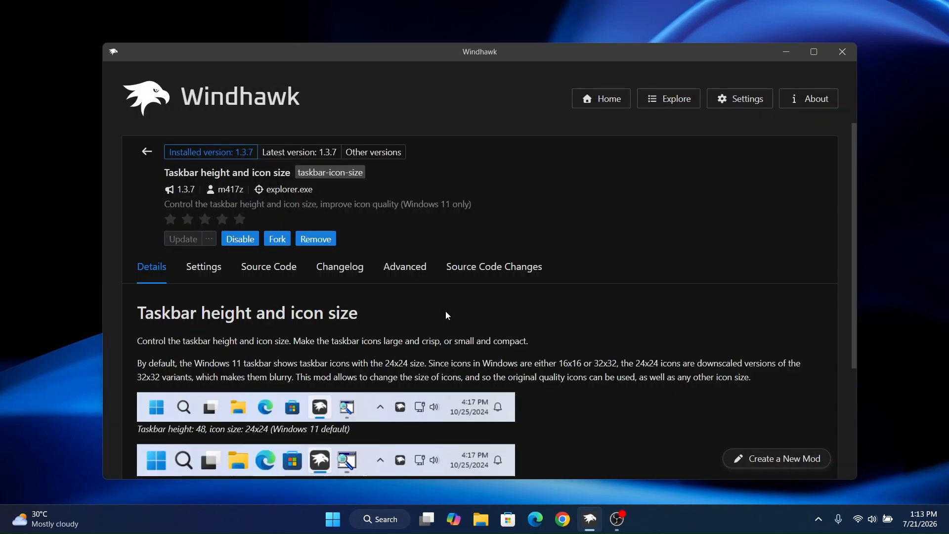
- Show the advanced settings of "Taskbar height and icon size", and open the Glassify mods subfolder within Glassify_Mods_NexusUI on the Desktop in File Explorer
click(400, 267)
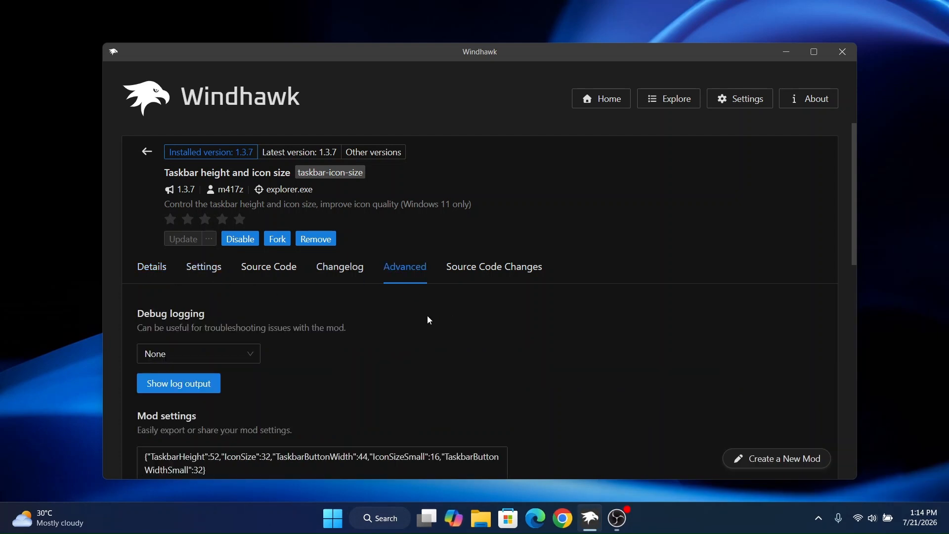
scroll(430, 320, down, 3)
click(481, 518)
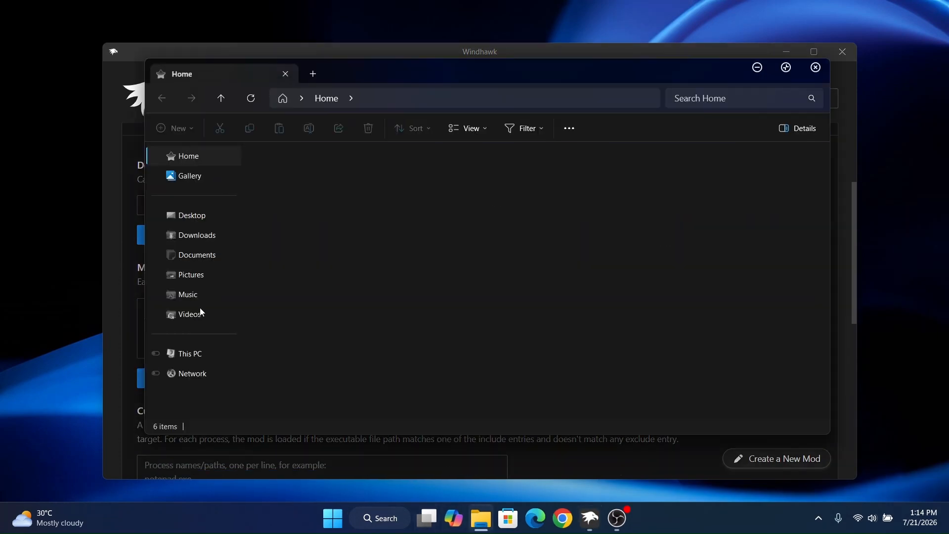
click(207, 217)
click(357, 177)
double_click(351, 189)
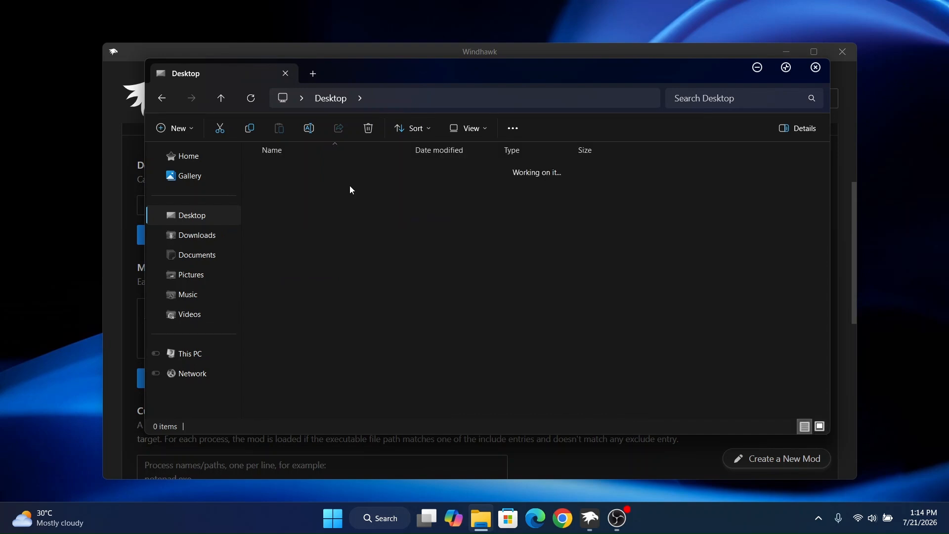
double_click(328, 173)
click(311, 191)
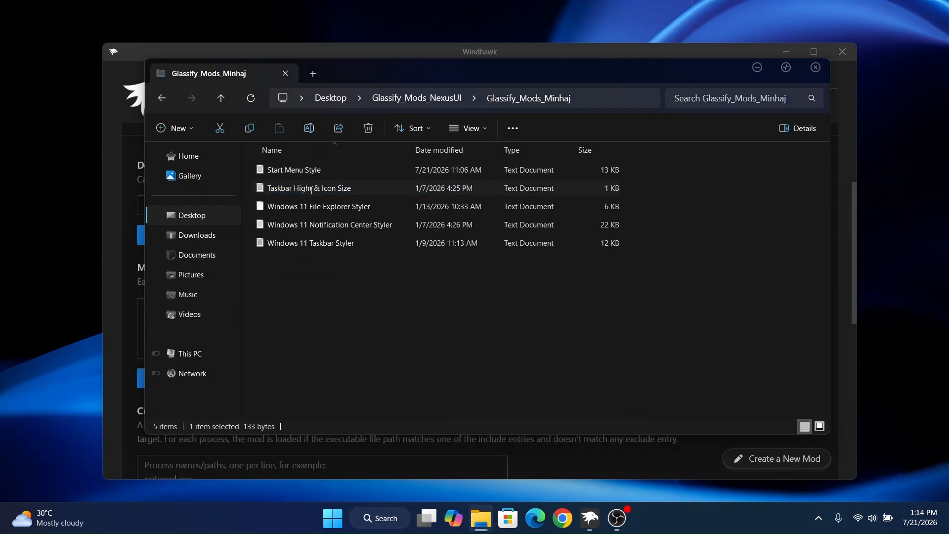
- Copy the entire contents of the "Taskbar Hight & Icon Size" text file, then close Notepad and minimize File Explorer
double_click(311, 190)
key(ctrl+a)
right_click(324, 274)
click(390, 271)
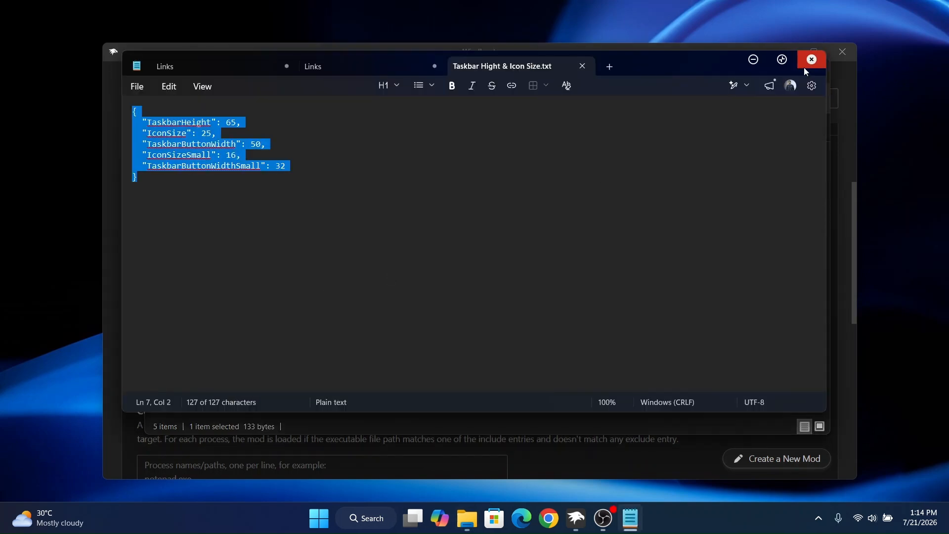
click(804, 68)
click(755, 67)
- Replace the "Taskbar height and icon size" mod settings with the copied text, save them, and minimize Windhawk to view the taskbar
click(421, 313)
key(ctrl+a)
key(Delete)
right_click(420, 325)
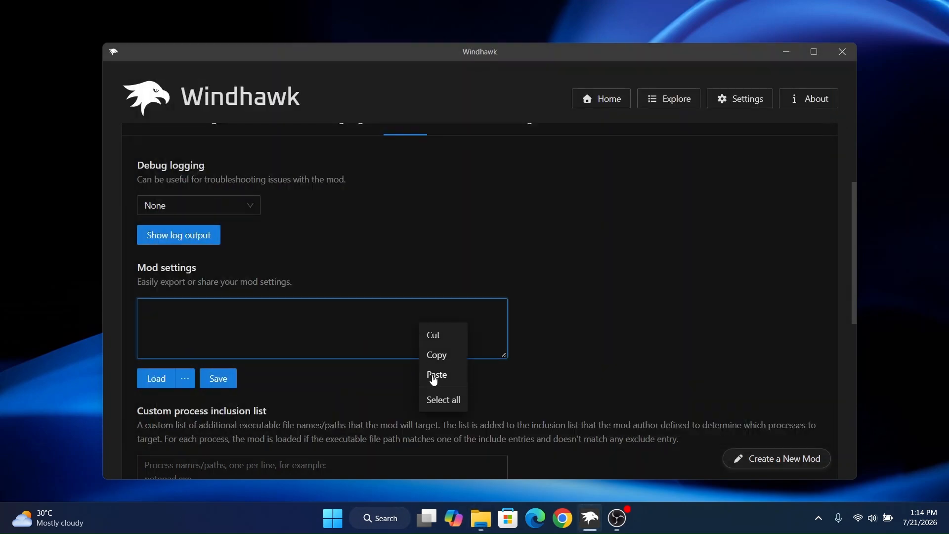
click(229, 381)
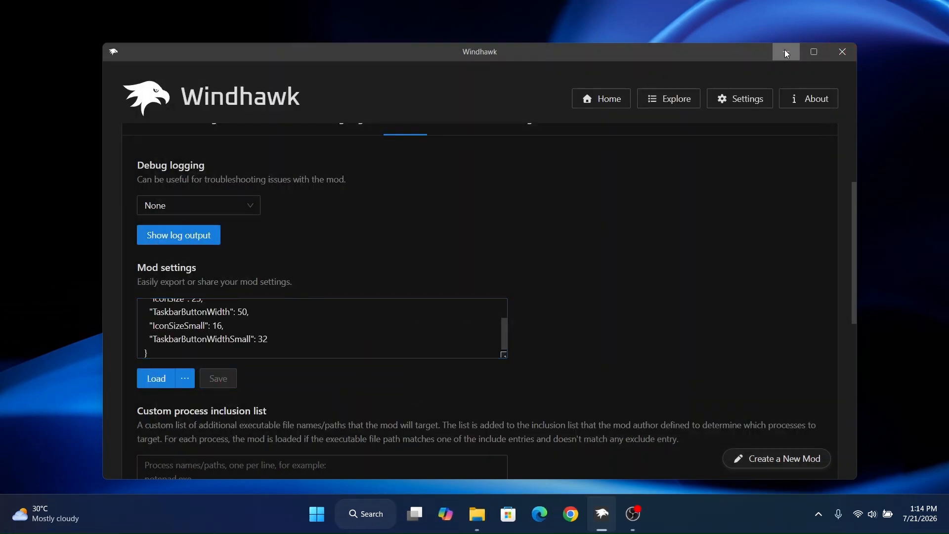
click(786, 52)
- Return to Windhawk and install the "Windows 11 Taskbar Styler" mod from the mod catalogue, accepting its risk notice
click(601, 515)
click(691, 98)
drag(172, 182, 230, 184)
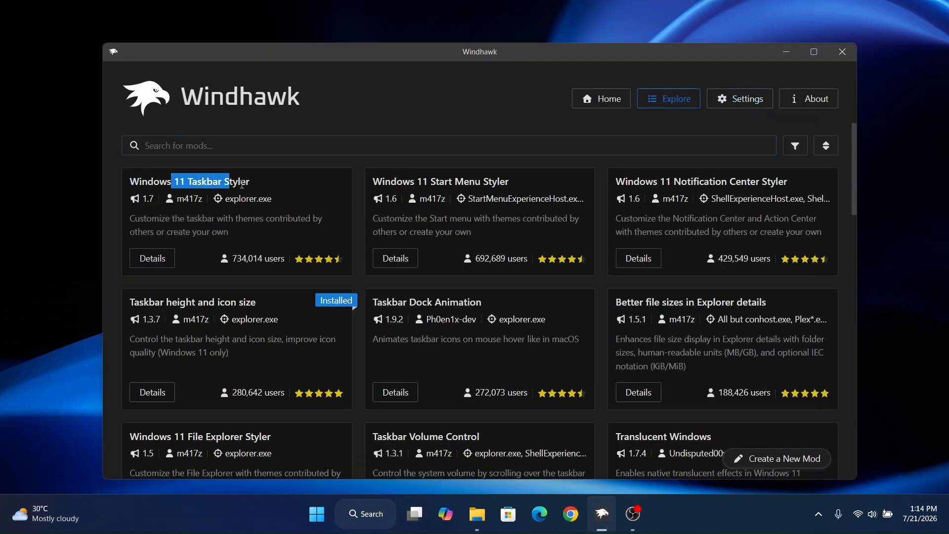
click(153, 257)
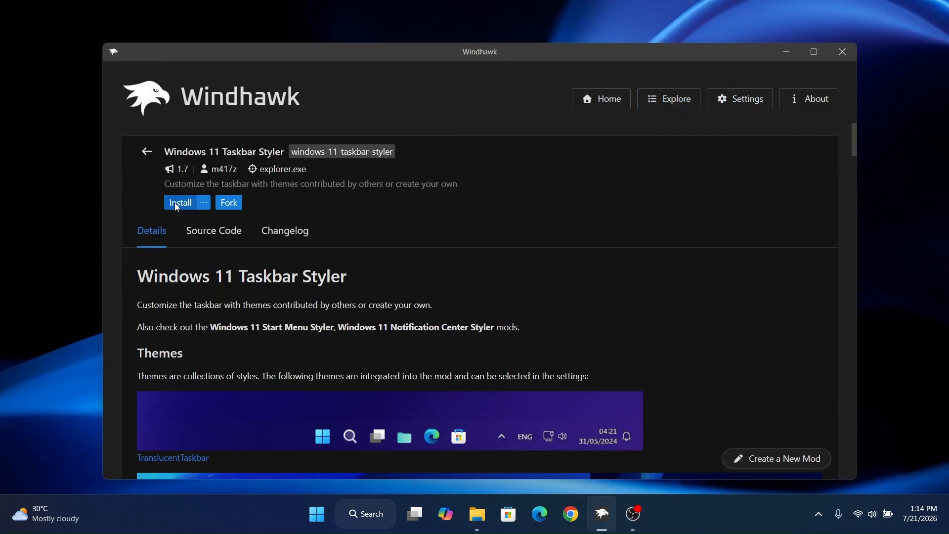
click(179, 203)
click(576, 379)
- Show the Taskbar Styler's advanced settings, copy all text from the "Windows 11 Taskbar Styler" file, and put Notepad and File Explorer away
click(411, 270)
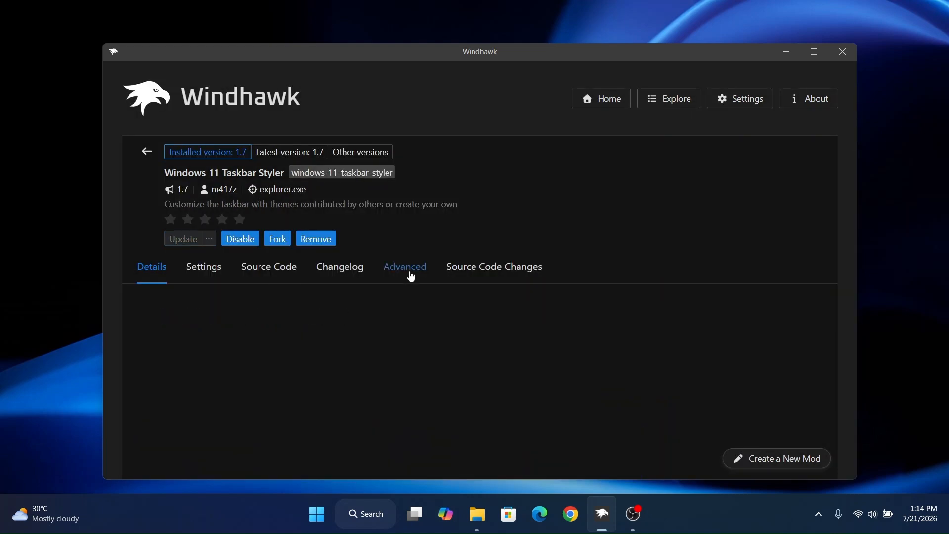
scroll(760, 355, down, 3)
click(489, 509)
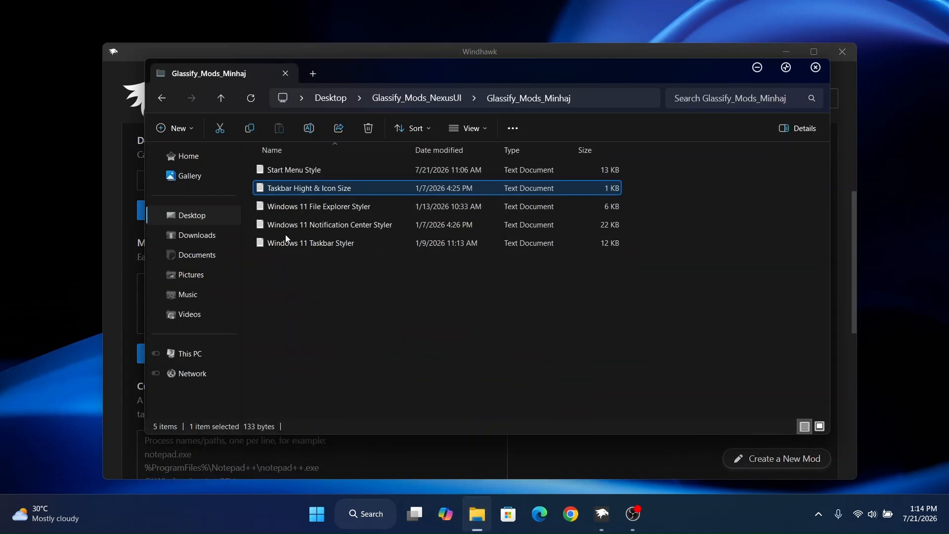
double_click(322, 245)
key(ctrl+a)
right_click(324, 244)
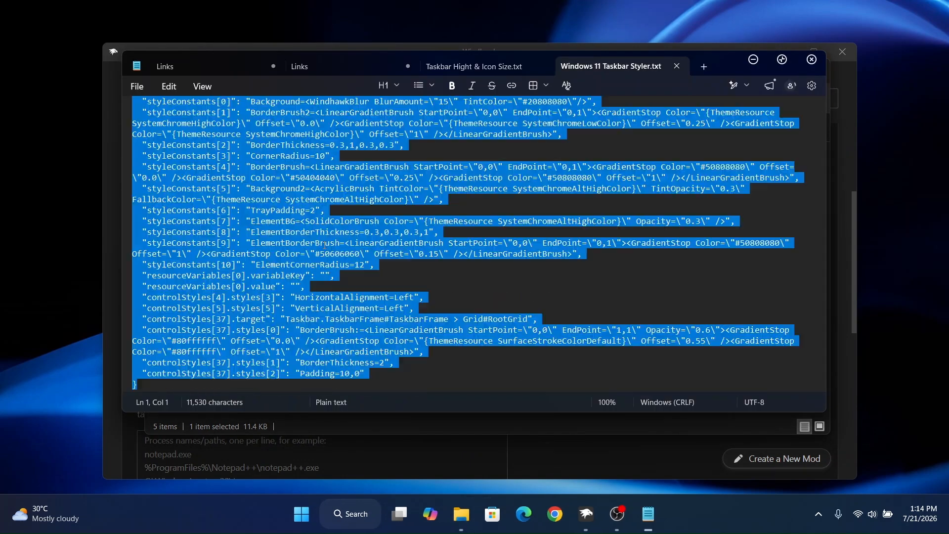
click(386, 252)
click(809, 67)
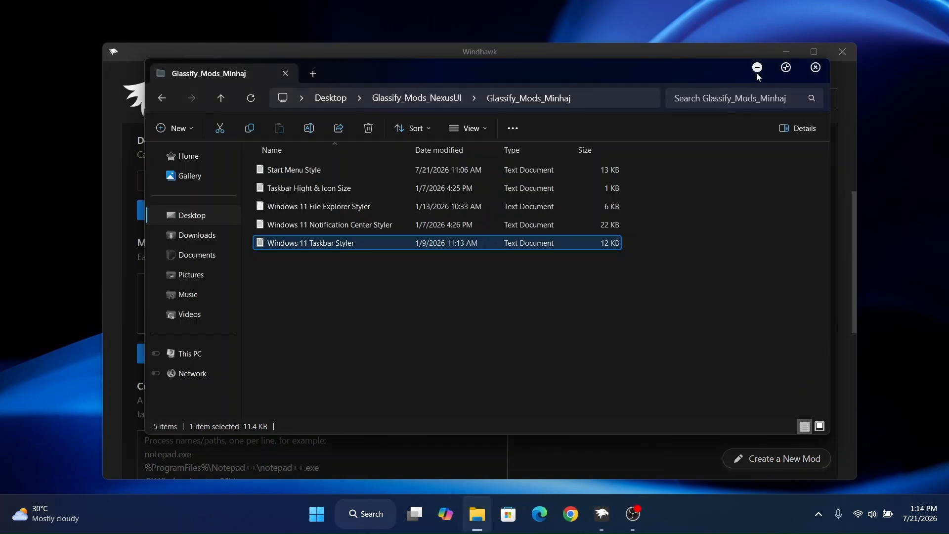
click(757, 73)
- Replace the Taskbar Styler's mod settings with the copied text, save them, and minimize Windhawk to view the taskbar
key(ctrl+a)
click(382, 302)
key(ctrl+a)
key(BackSpace)
right_click(382, 301)
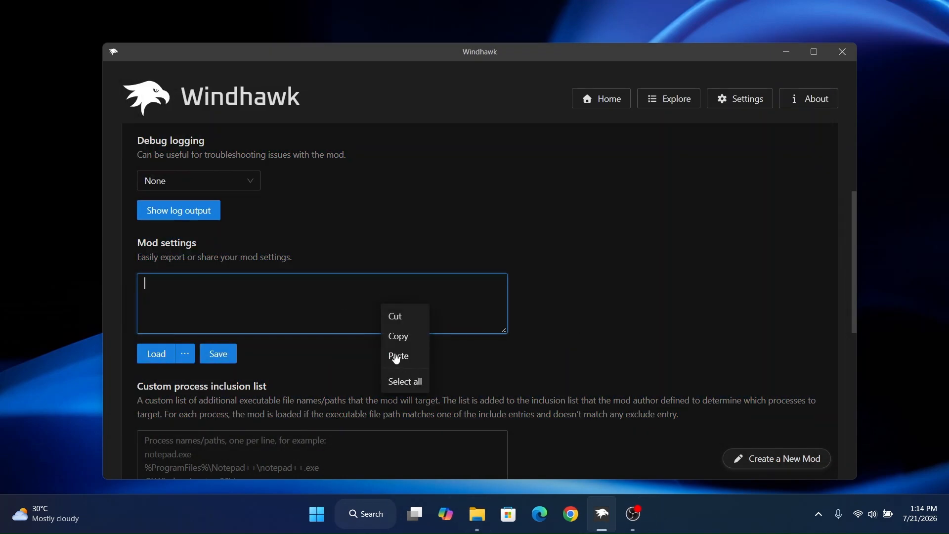
click(397, 357)
click(784, 53)
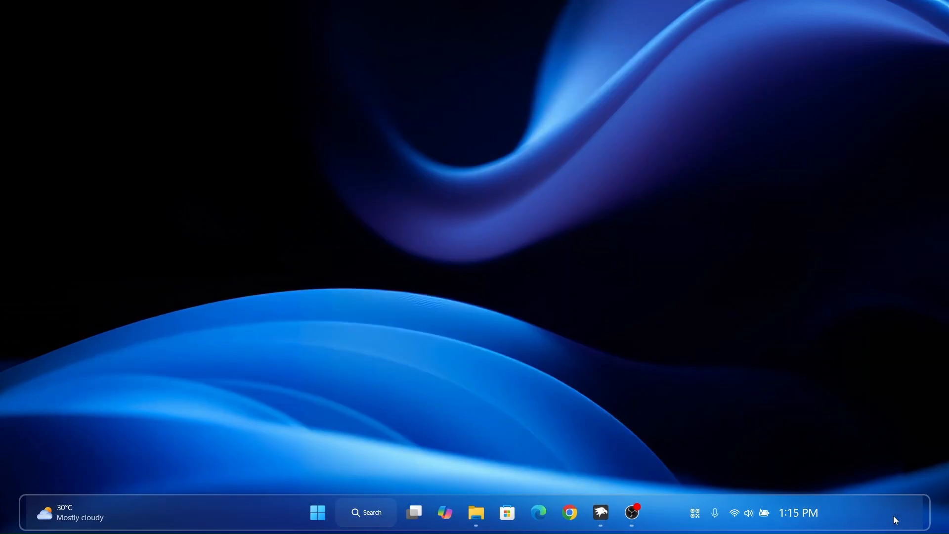
- In the Taskbar Styler's settings, set MaxWidth to 1200 for the Taskbar.TaskbarFrame#TaskbarFrame target, save, and minimize Windhawk
click(600, 509)
scroll(637, 200, up, 3)
click(214, 275)
scroll(280, 257, down, 6)
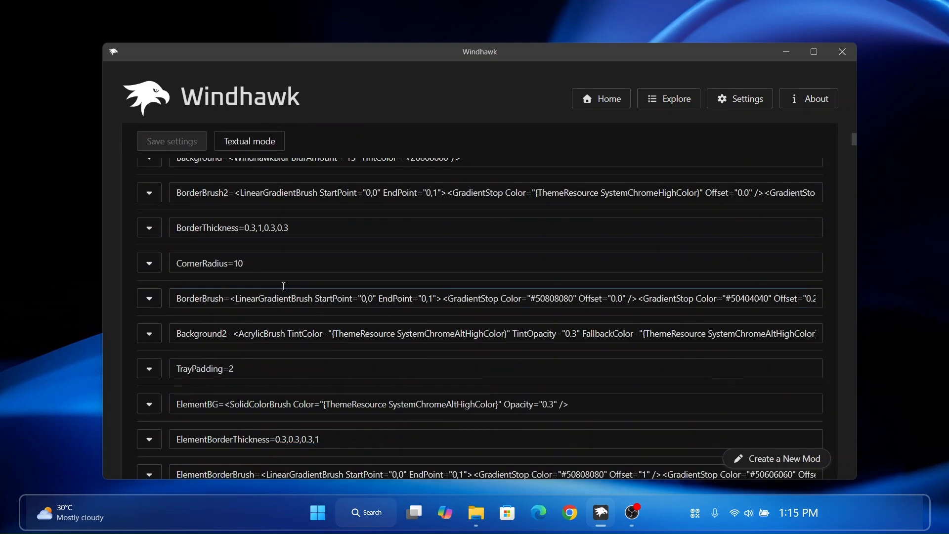
scroll(280, 257, down, 10)
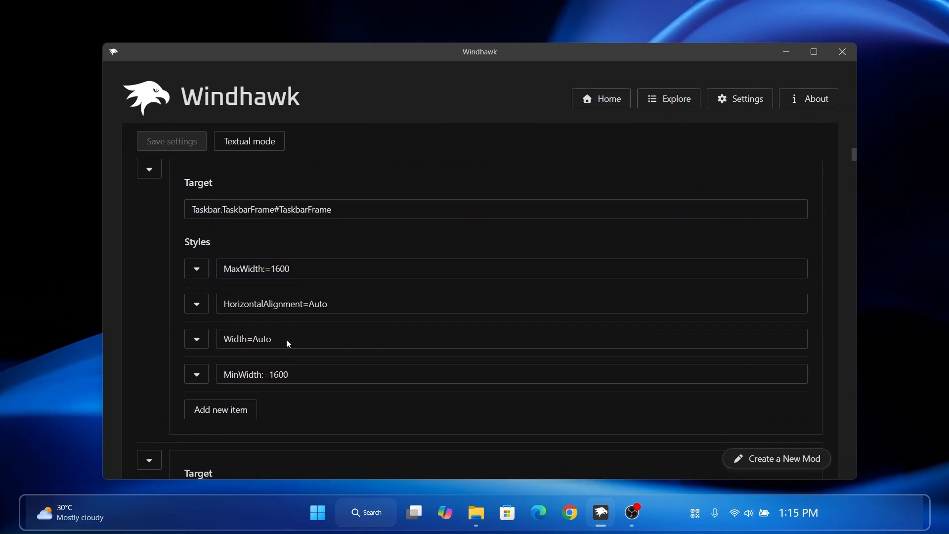
click(279, 258)
click(173, 142)
click(786, 52)
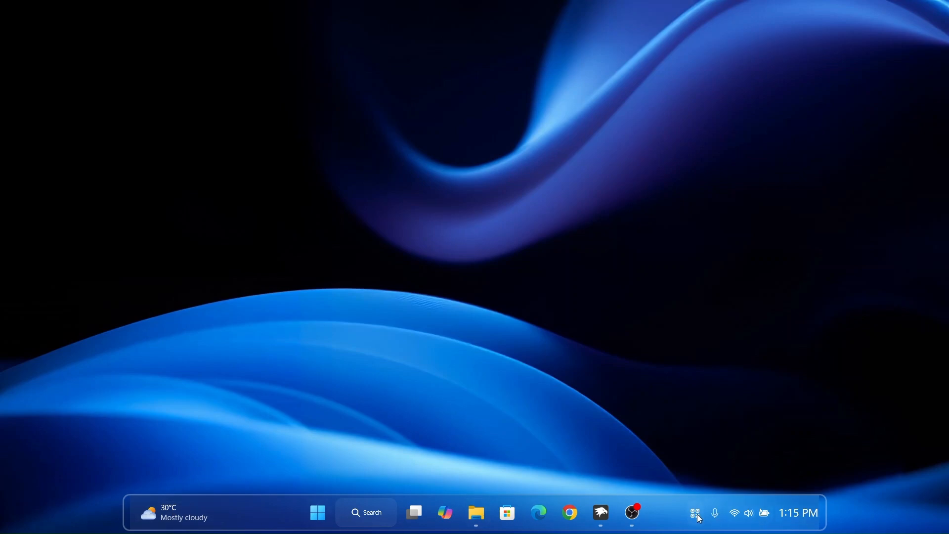
- Return to Windhawk, search the mod catalogue for "backgr", and install "Taskbar Background Helper", accepting its risk notice
click(602, 513)
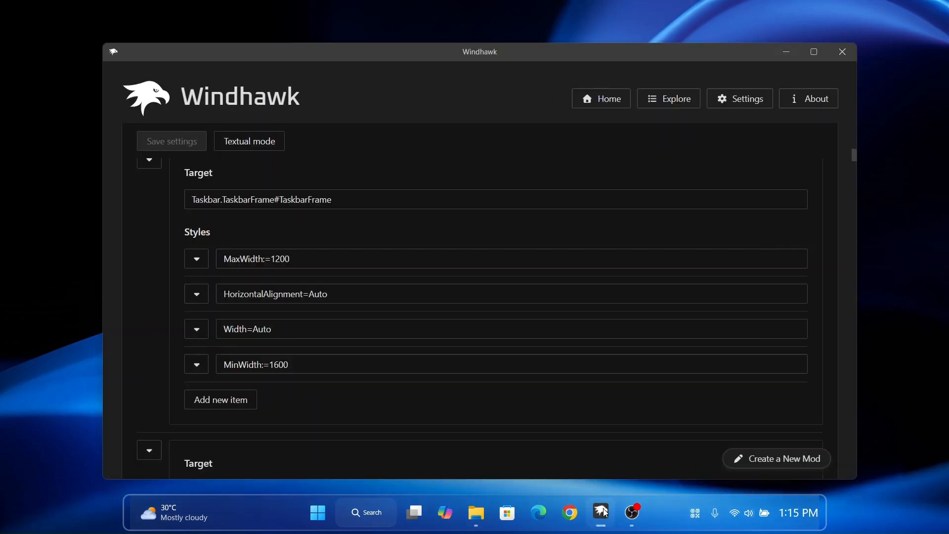
click(676, 108)
click(814, 53)
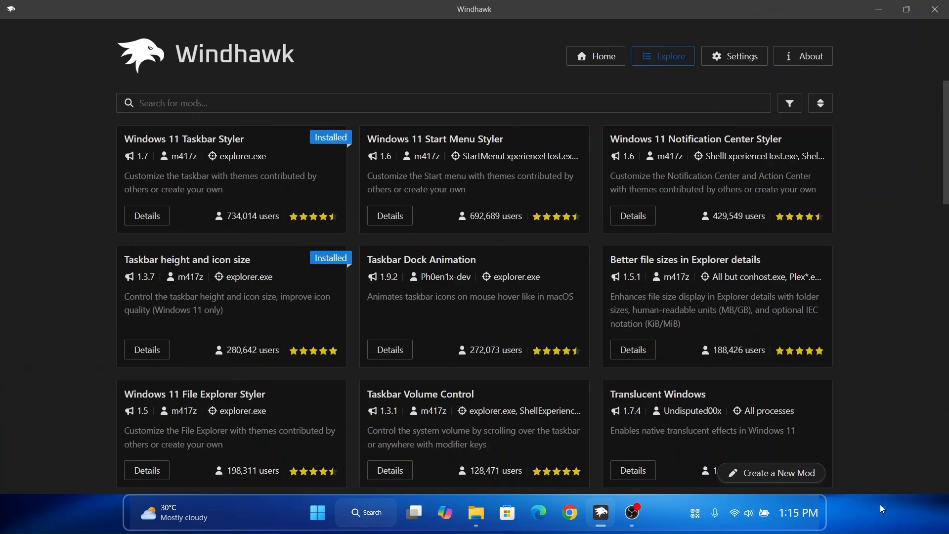
text(backgr)
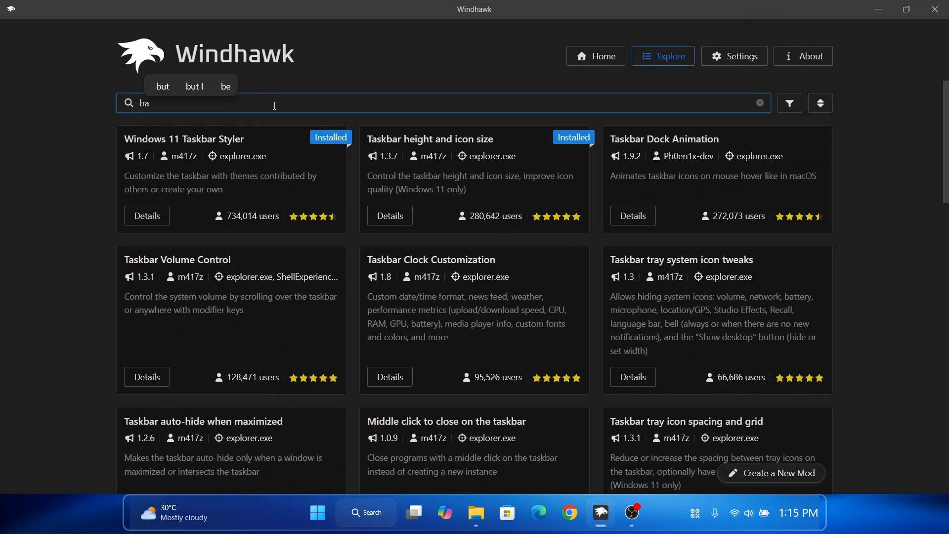
drag(167, 140, 247, 140)
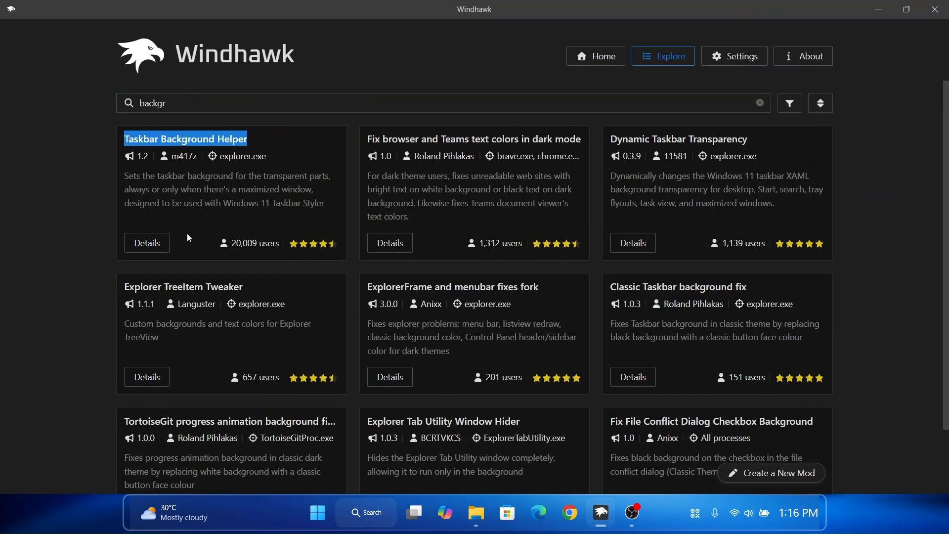
click(147, 243)
click(174, 159)
click(553, 366)
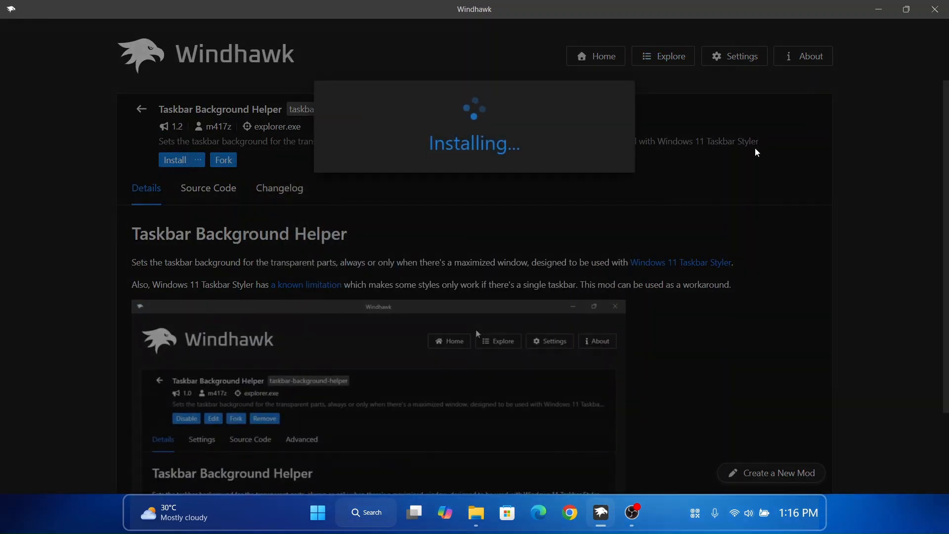
- Examine the background style options in the Taskbar Background Helper settings with the window maximized, then restore the window size
click(907, 9)
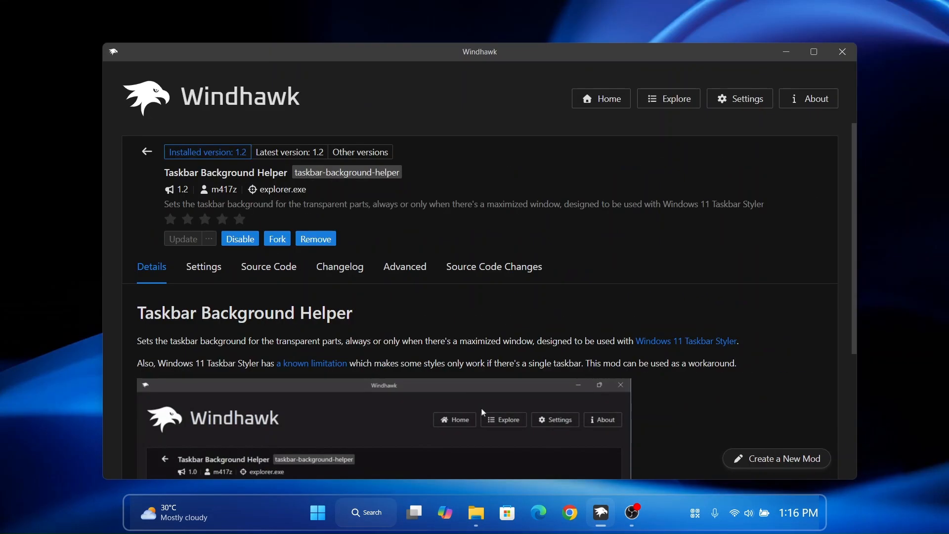
click(814, 51)
click(190, 232)
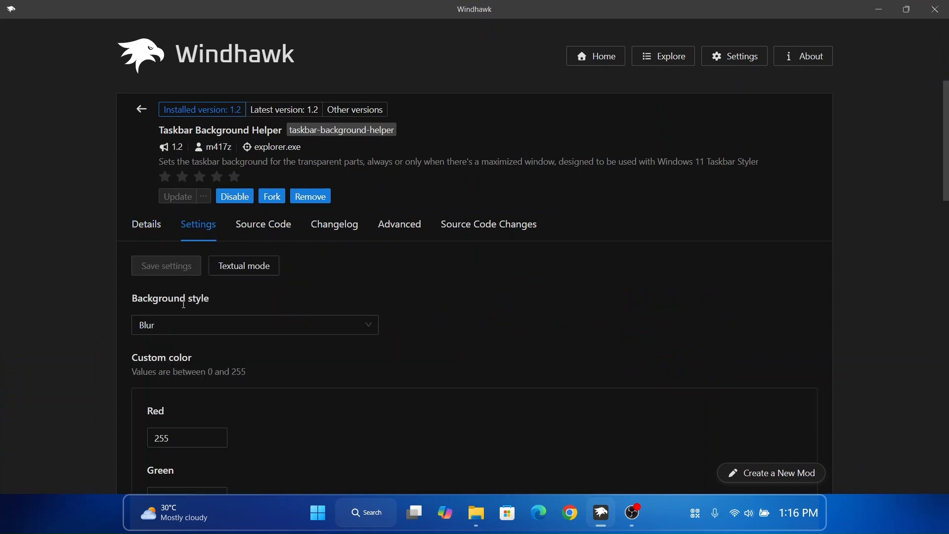
click(919, 8)
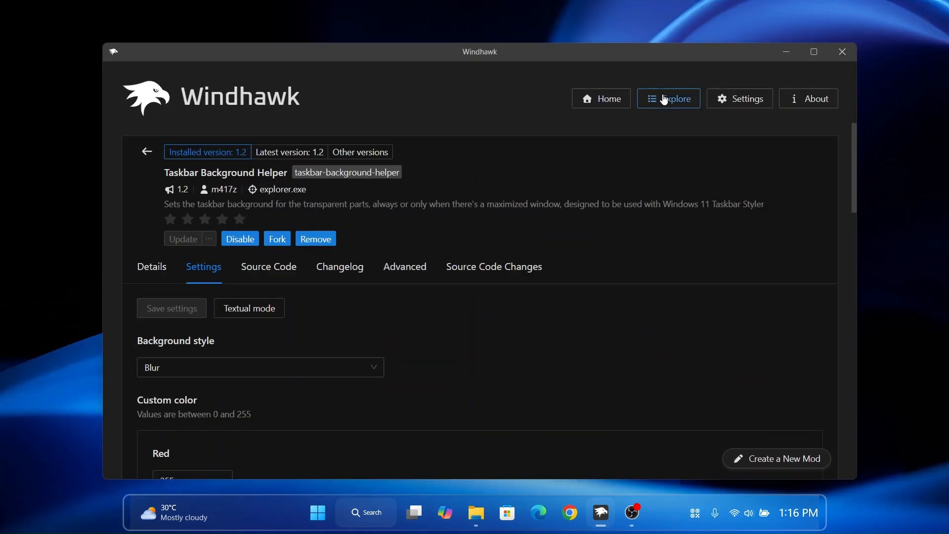
- Clear the mod search and install the "Windows 11 Notification Center Styler" mod, accepting its risk notice
click(662, 99)
click(765, 145)
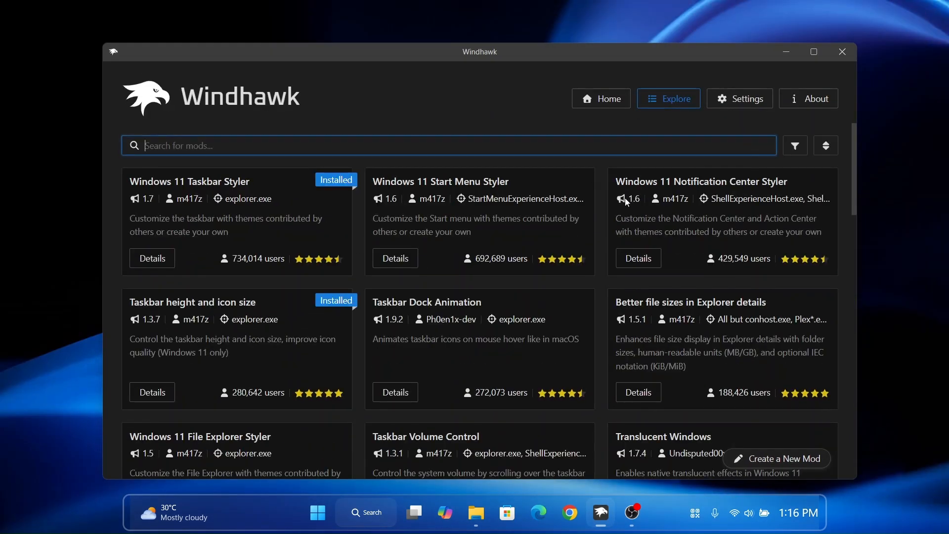
drag(616, 180, 770, 181)
click(633, 266)
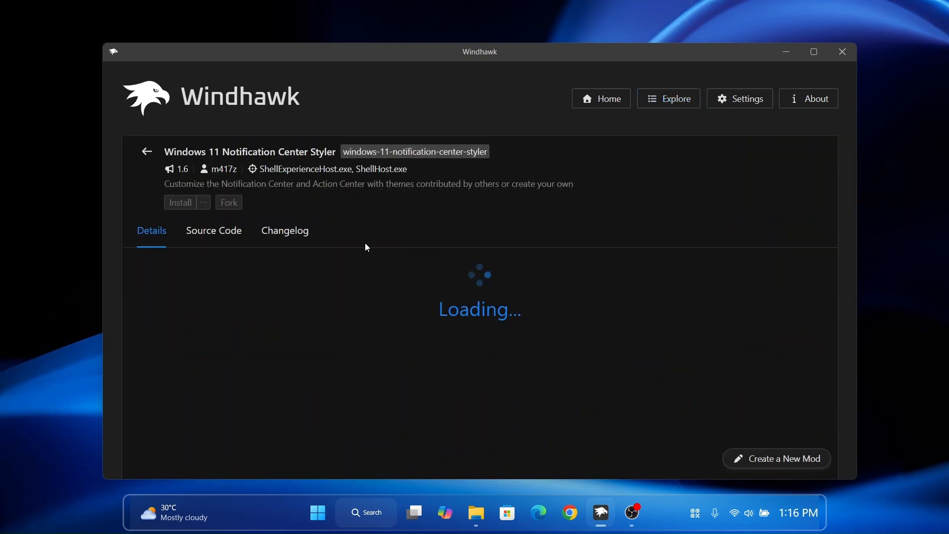
click(181, 202)
click(587, 376)
- Show the Notification Center Styler's advanced settings, copy all text from the "Windows 11 Notification Center Styler" file, and put Notepad and File Explorer away
click(422, 269)
scroll(595, 342, down, 3)
click(476, 512)
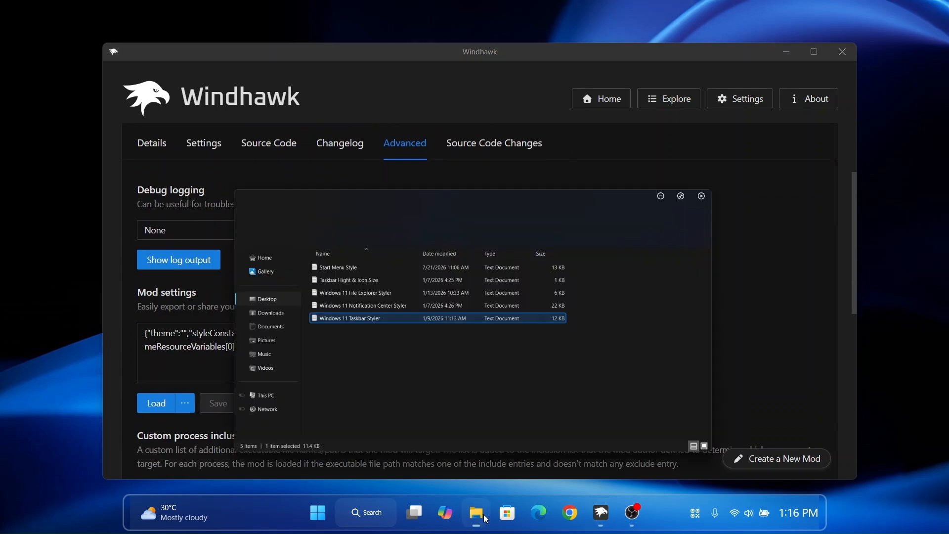
click(336, 225)
double_click(330, 228)
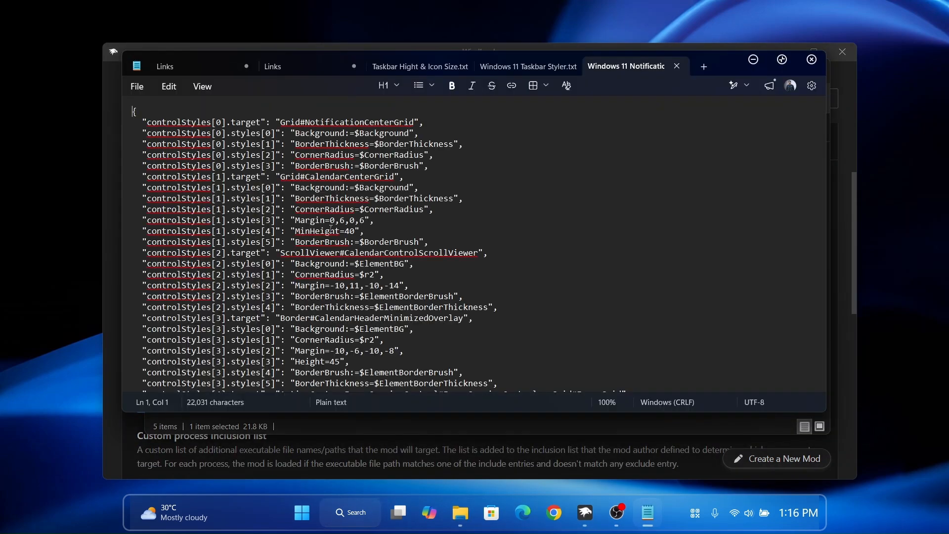
key(ctrl+a)
right_click(330, 279)
click(392, 252)
click(811, 59)
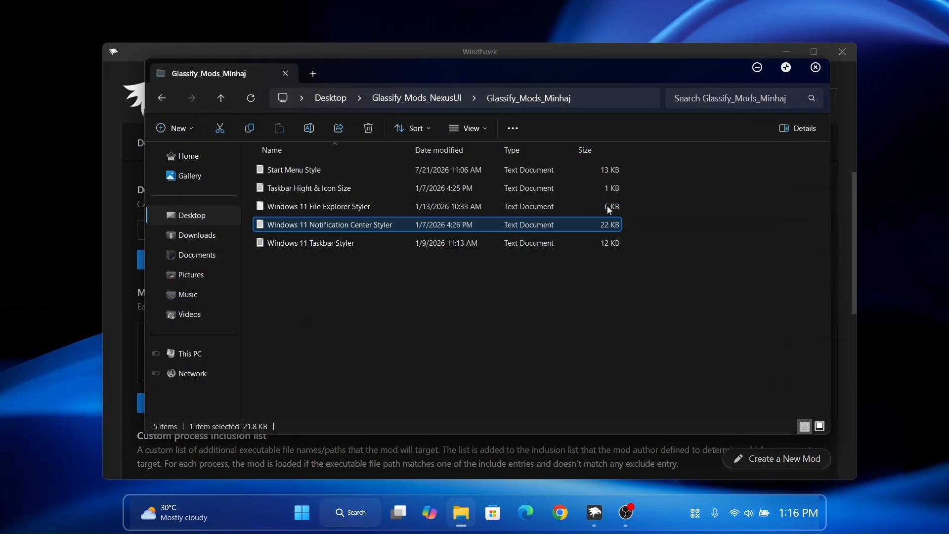
click(753, 59)
- Replace the Notification Center Styler's mod settings with the copied text, save them, and minimize Windhawk
click(312, 349)
key(ctrl+a)
key(Delete)
right_click(312, 350)
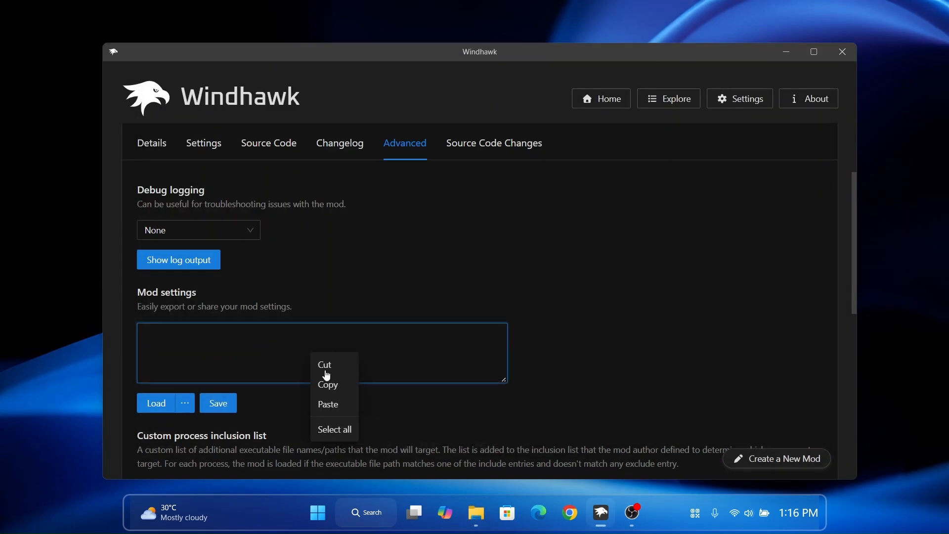
click(330, 410)
click(777, 58)
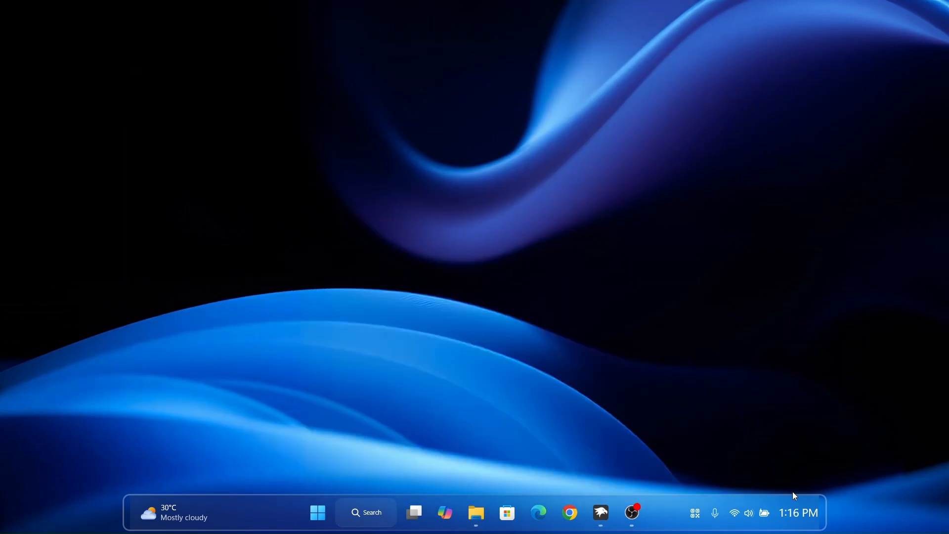
- Examine the restyled notification center with its calendar expanded, then close it
click(790, 505)
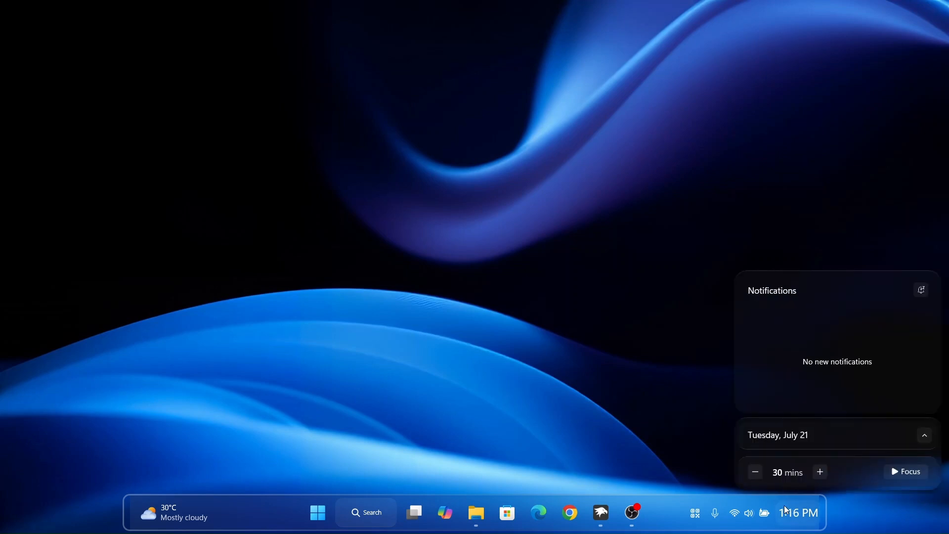
click(924, 435)
click(797, 519)
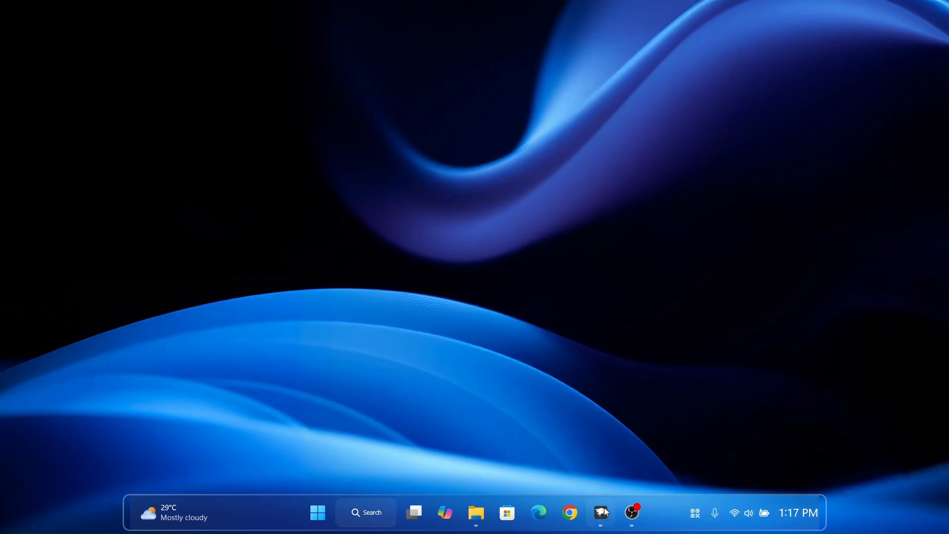
- Return to the Windhawk mod catalogue and install the "Windows 11 Start Menu Styler" mod, accepting its risk notice
click(604, 513)
click(662, 104)
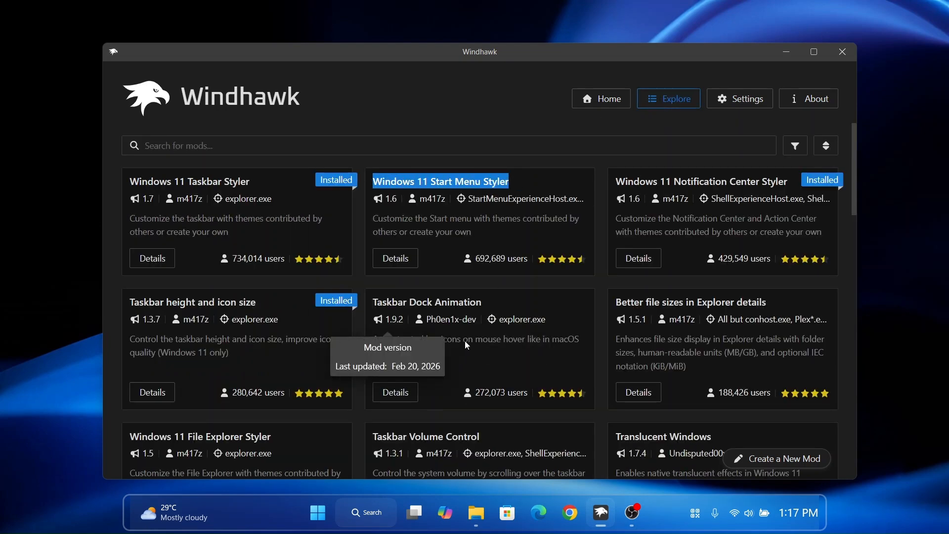
click(395, 258)
click(178, 204)
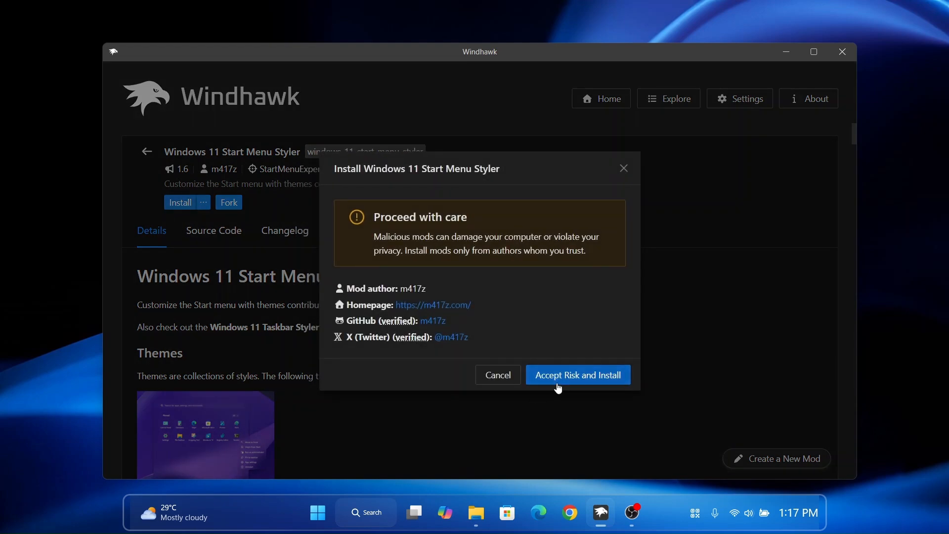
click(556, 370)
- Show the Start Menu Styler's advanced mod settings, copy all text from the "Start Menu Style" file, and put Notepad and File Explorer away
scroll(613, 310, down, 2)
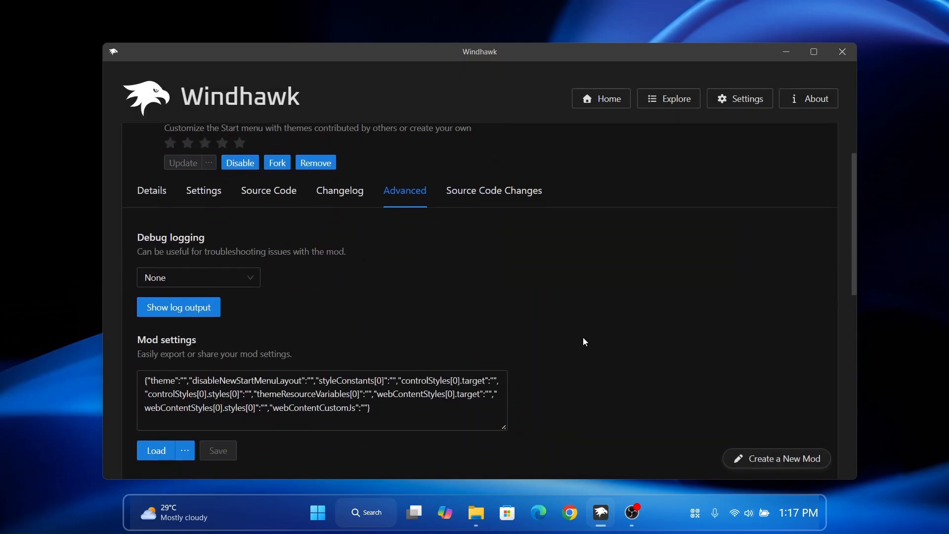
click(476, 513)
click(307, 212)
click(304, 150)
double_click(313, 242)
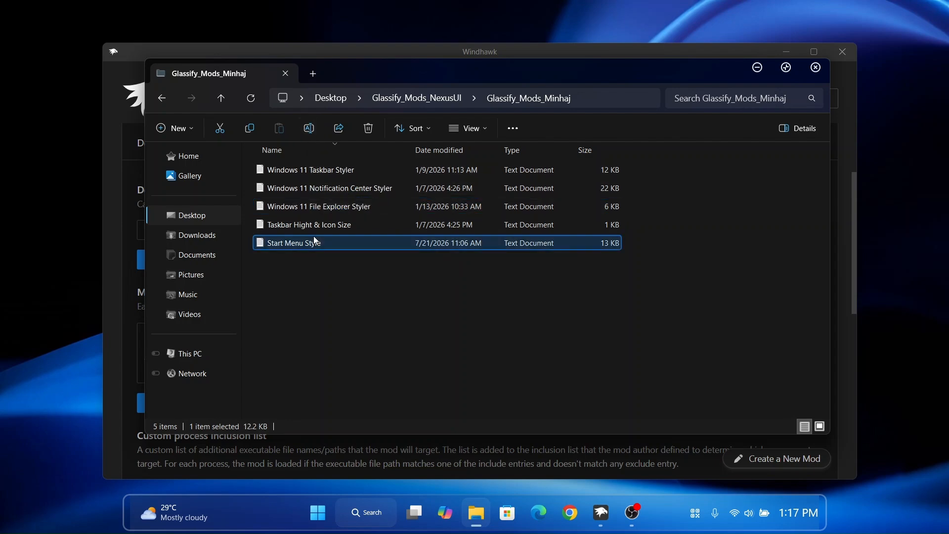
key(ctrl+a)
right_click(353, 263)
click(413, 251)
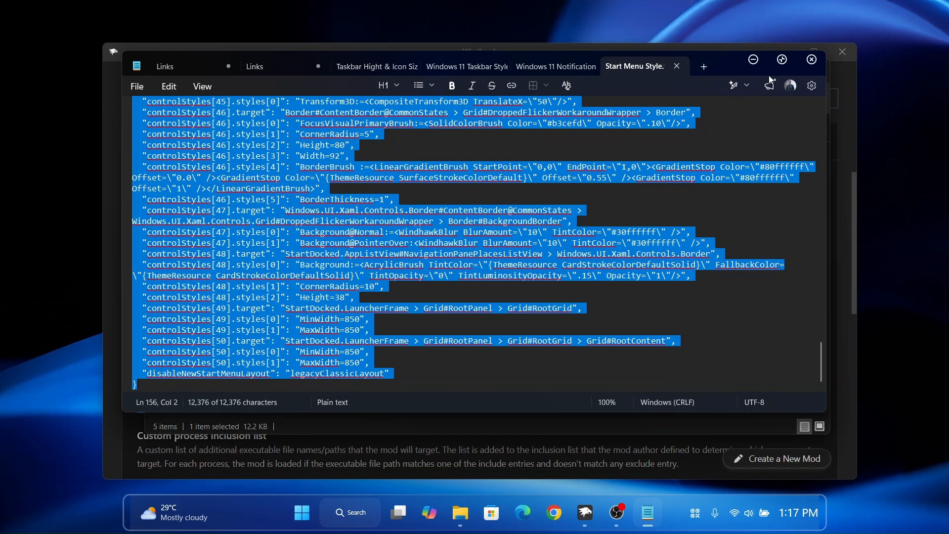
click(811, 60)
click(757, 68)
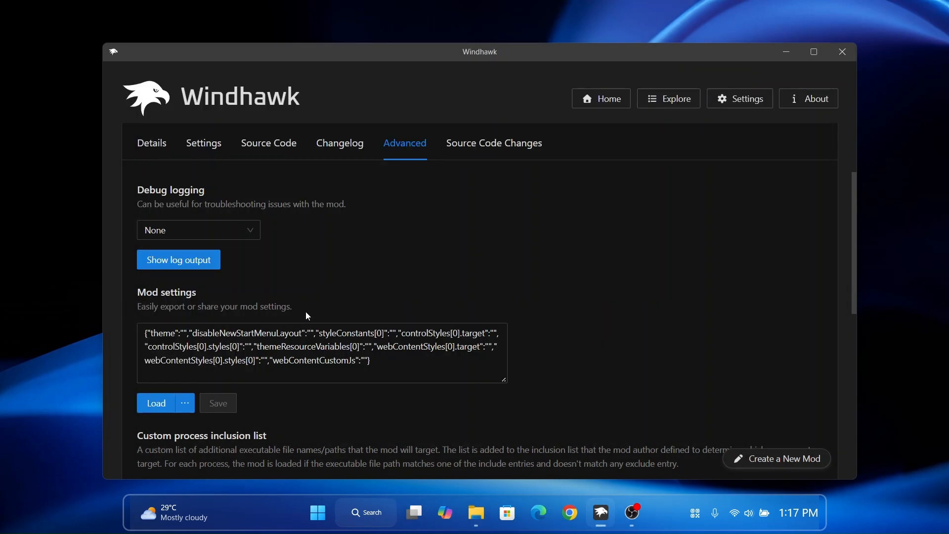
- Replace the Start Menu Styler's mod settings with the copied text, save them, and check the Start menu with Windhawk minimized
key(ctrl+a)
key(Delete)
right_click(289, 346)
click(306, 396)
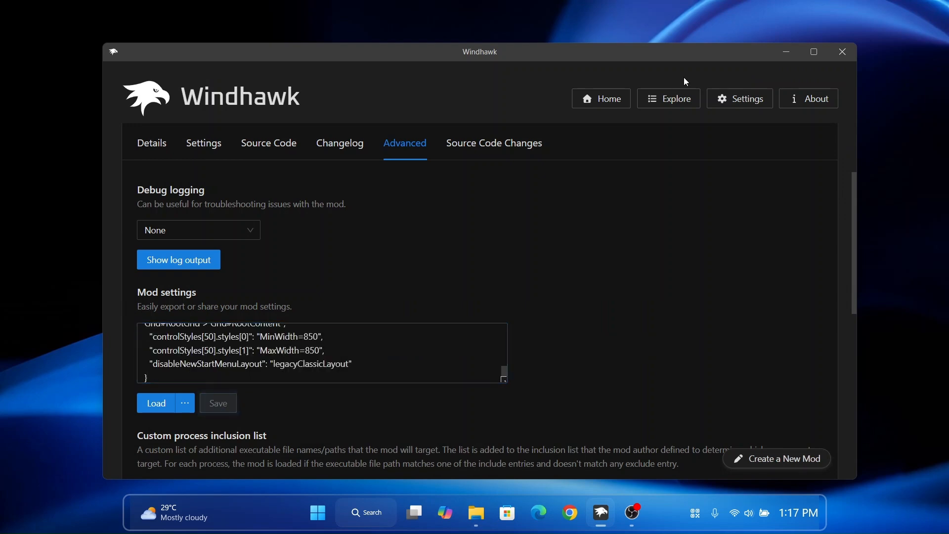
click(778, 56)
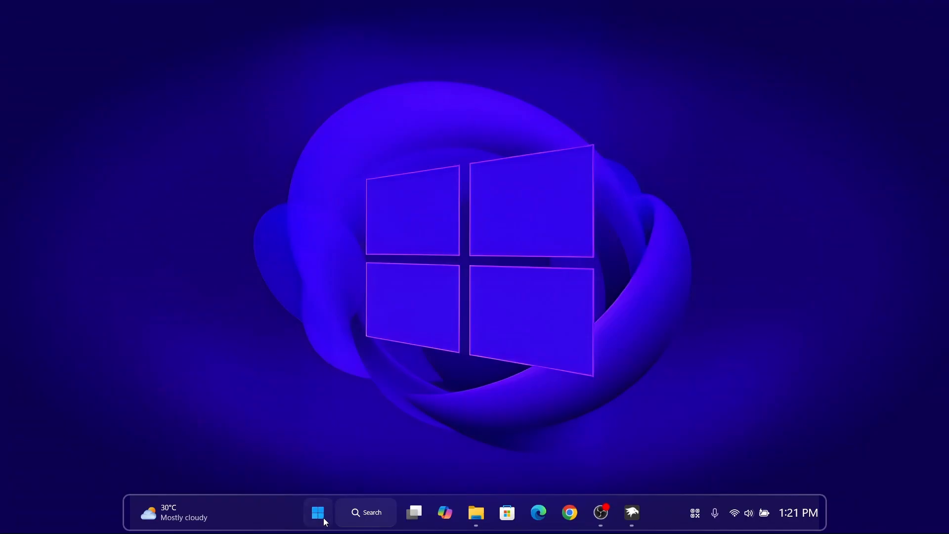
click(319, 514)
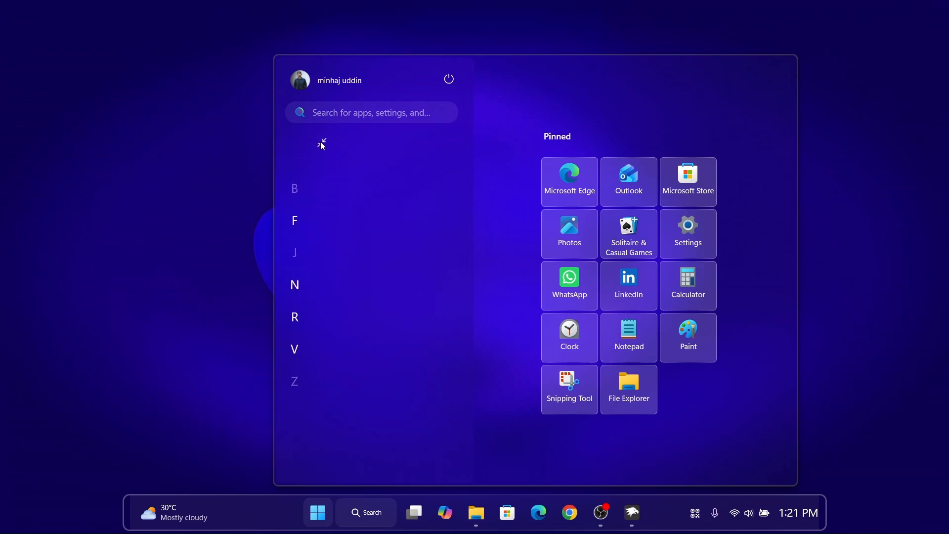
key(Escape)
- Set the Start Menu Styler's Start menu layout to "New layout + side by side", save the settings, and minimize Windhawk
click(635, 513)
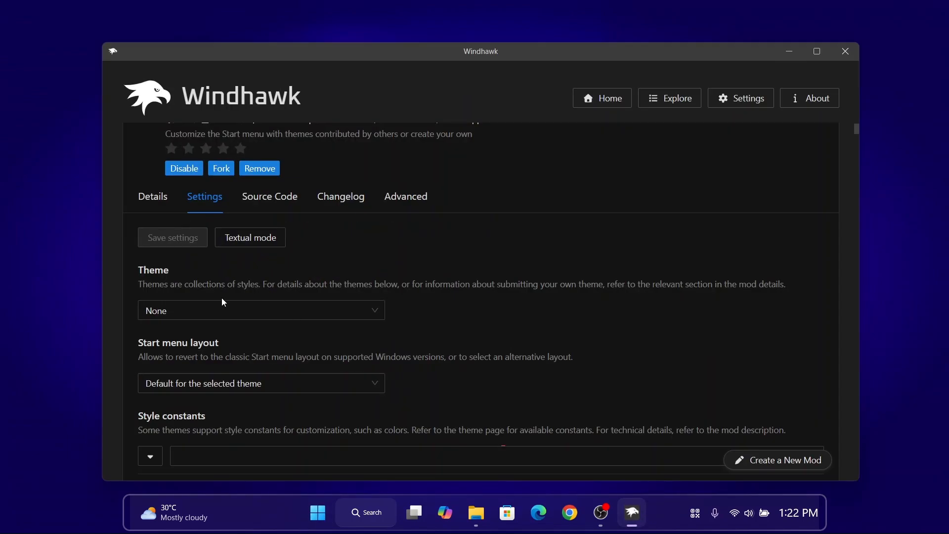
click(406, 207)
click(209, 247)
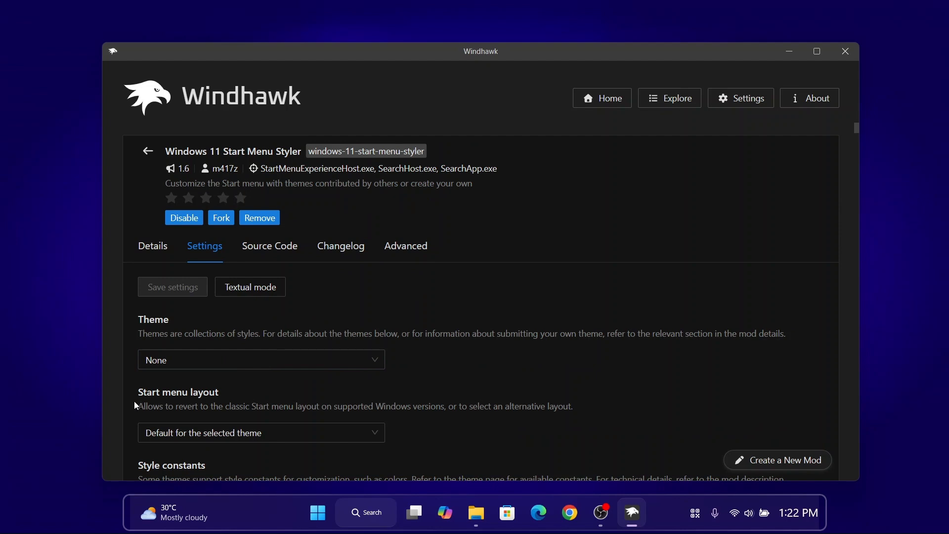
click(274, 437)
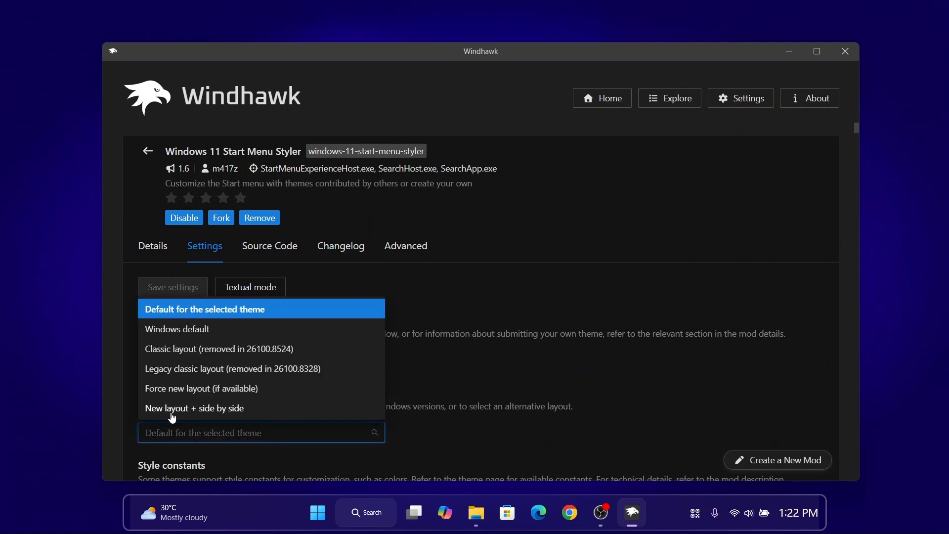
click(172, 414)
click(182, 291)
click(791, 52)
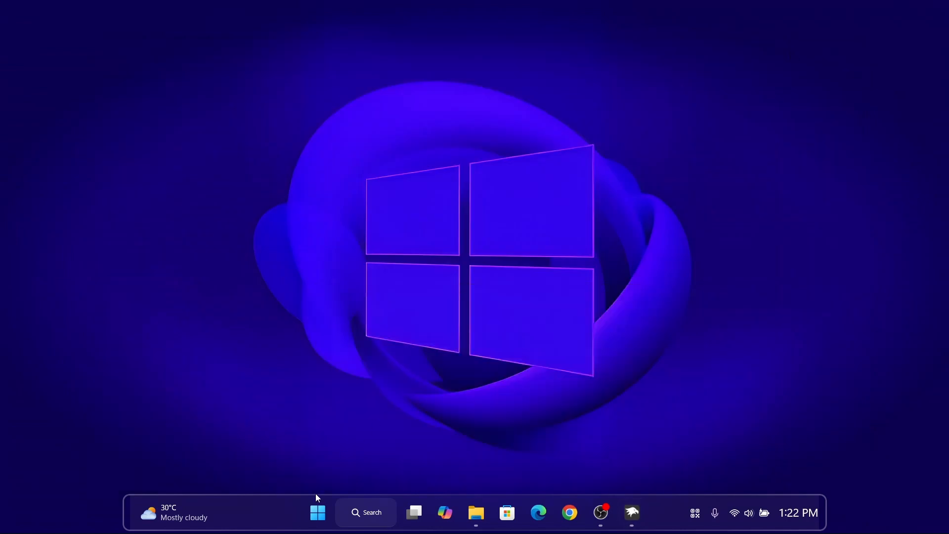
- Examine the Start menu's app list and pinned apps, collapse the list, and close the menu
click(317, 514)
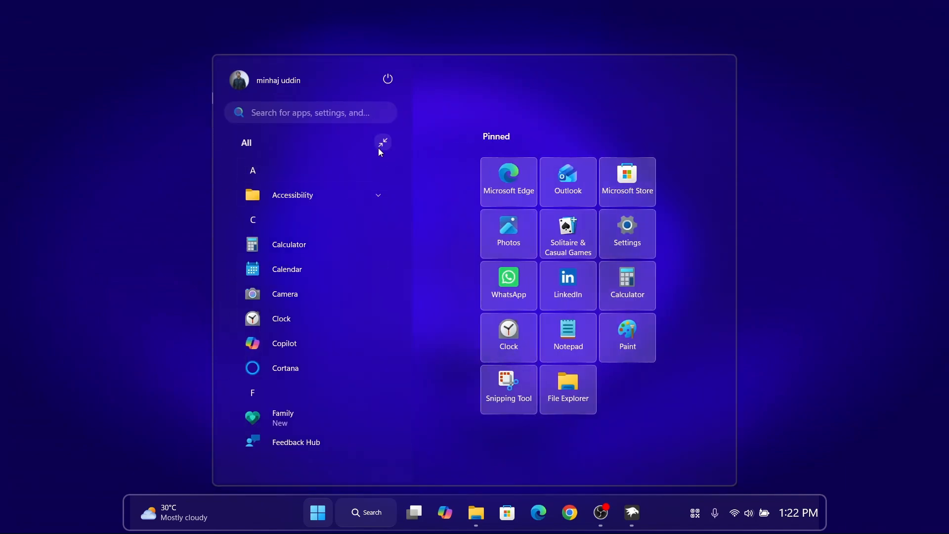
click(381, 144)
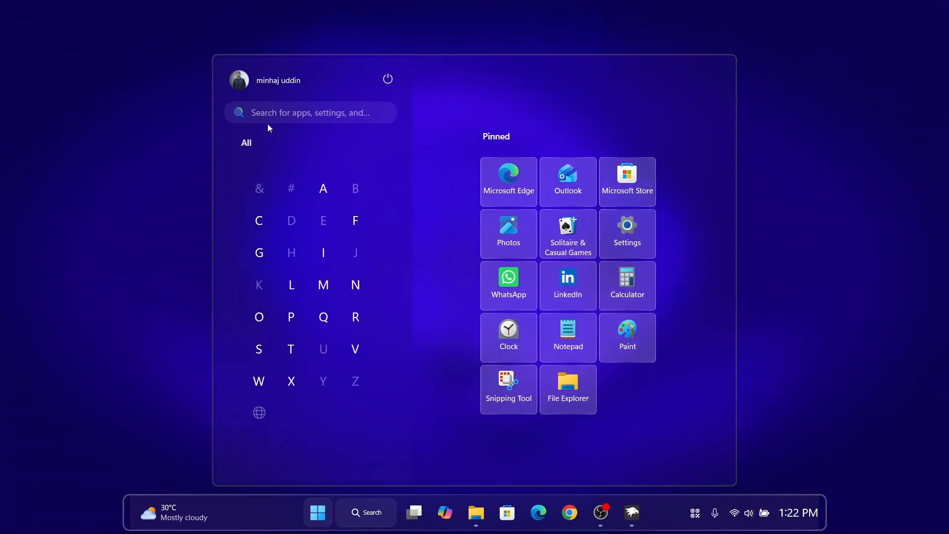
click(326, 514)
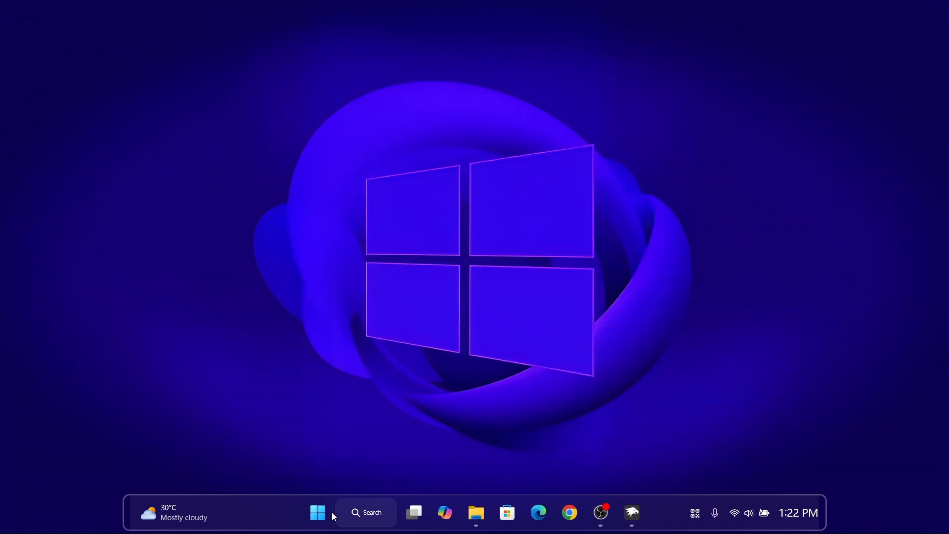
- Find the "Windows 11 File Explorer Styler" mod in Windhawk's catalogue and install it, accepting its risk notice
click(637, 525)
click(676, 103)
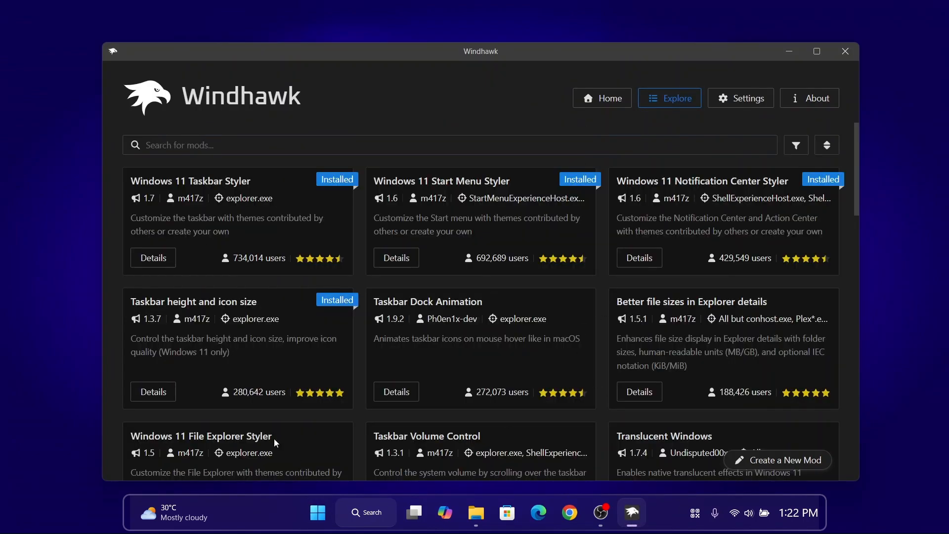
click(347, 427)
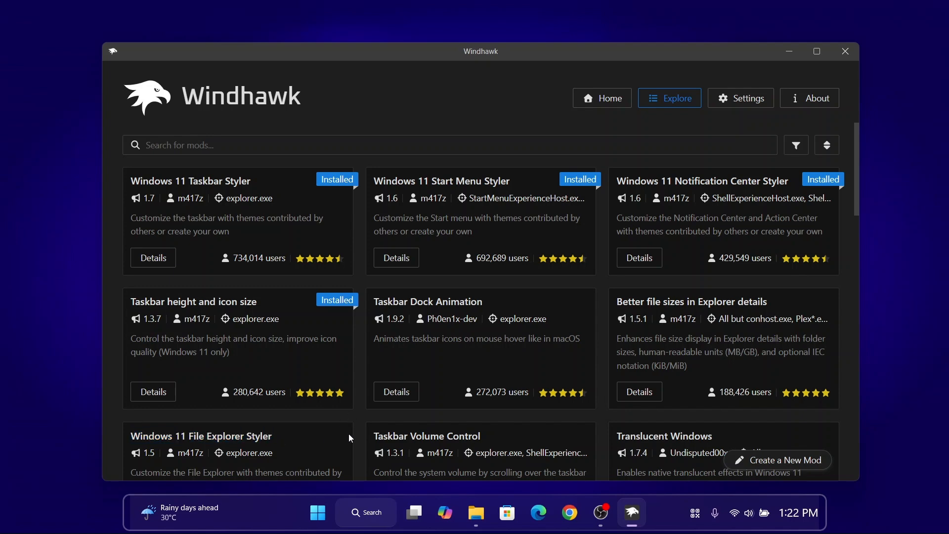
scroll(351, 428, down, 4)
click(147, 315)
click(178, 201)
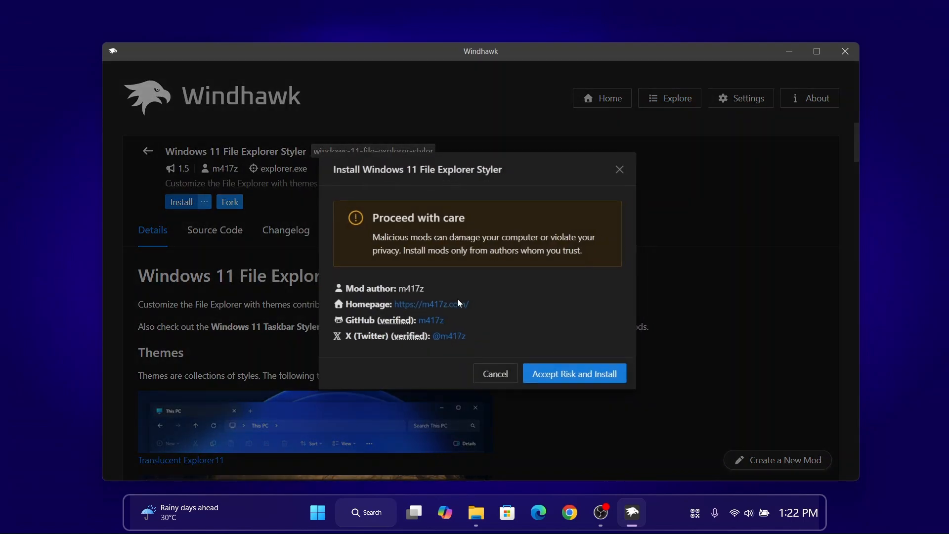
click(559, 373)
- Show the File Explorer Styler's advanced settings, copy all text from the "Windows 11 File Explorer Styler" file, and close Notepad and File Explorer
click(406, 266)
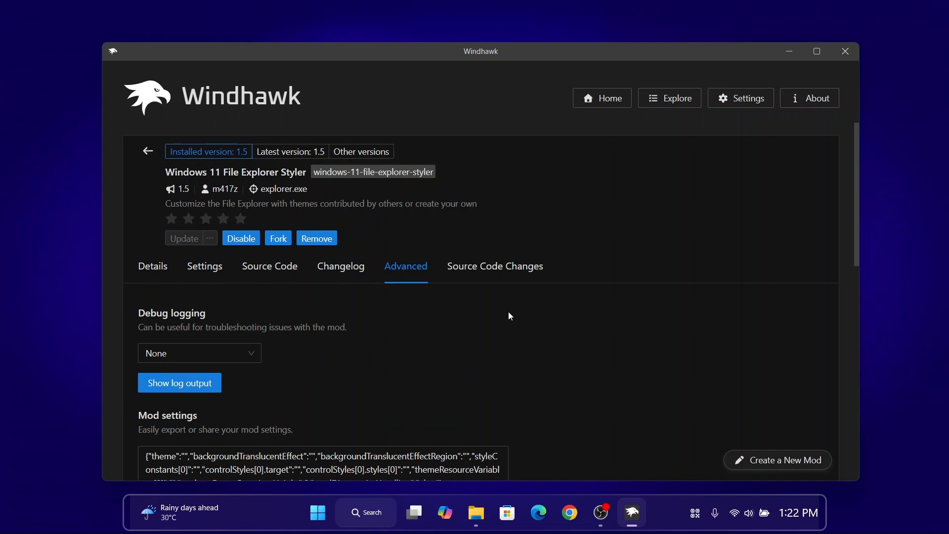
scroll(491, 311, down, 2)
click(475, 512)
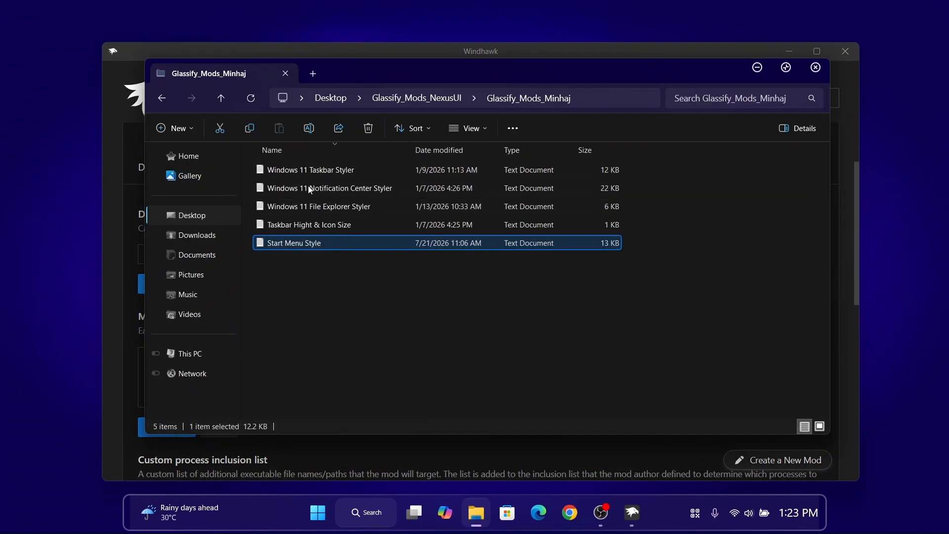
double_click(323, 207)
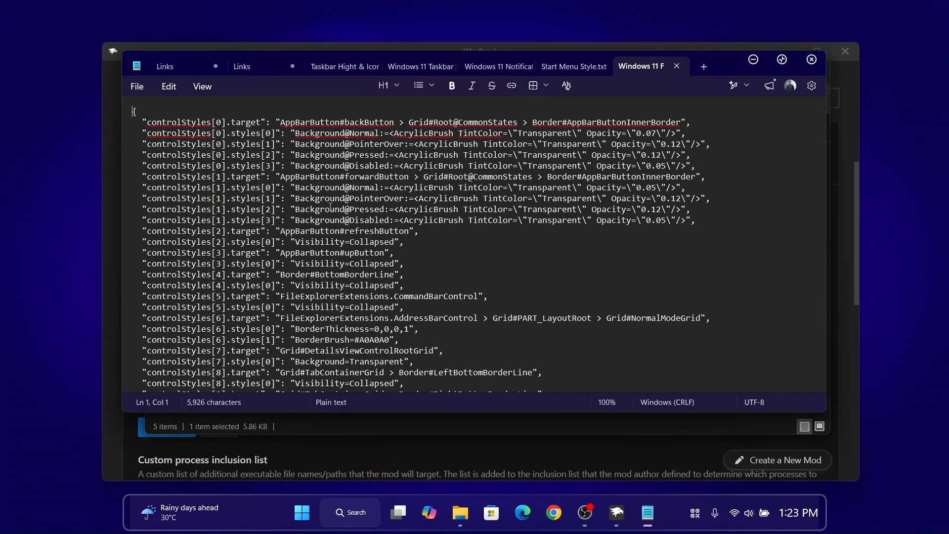
key(ctrl+a)
right_click(330, 207)
click(390, 459)
click(812, 59)
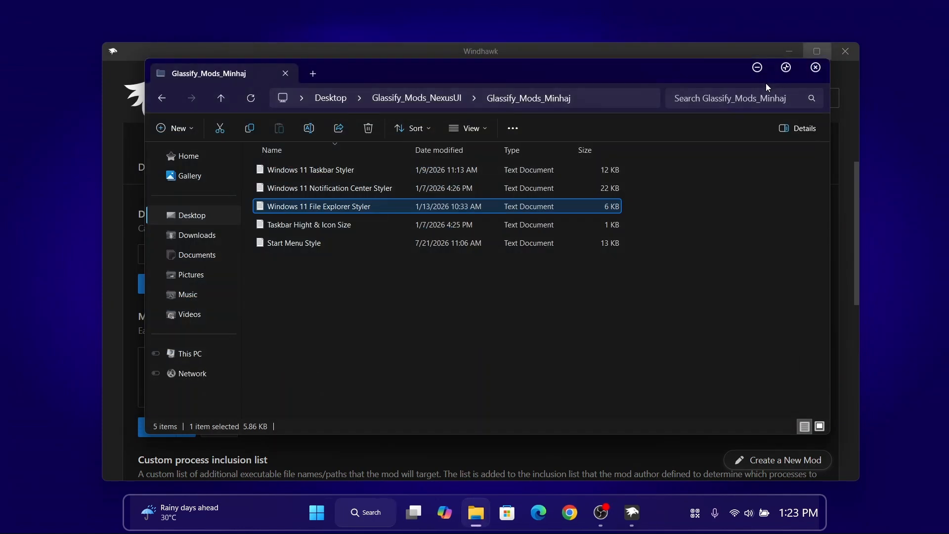
click(815, 68)
- Replace the File Explorer Styler's mod settings with the copied text, save them, and minimize Windhawk
click(347, 384)
key(ctrl+a)
key(Delete)
right_click(346, 386)
click(357, 439)
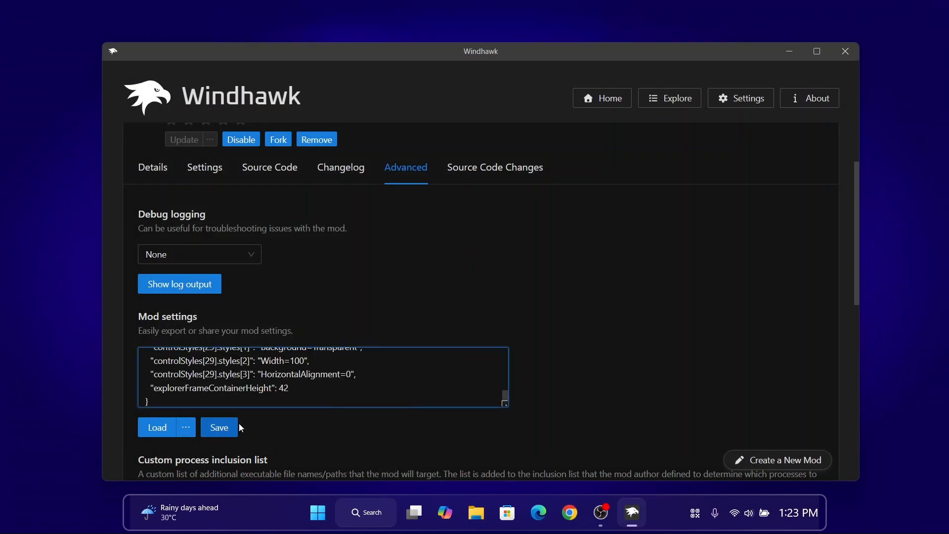
click(789, 51)
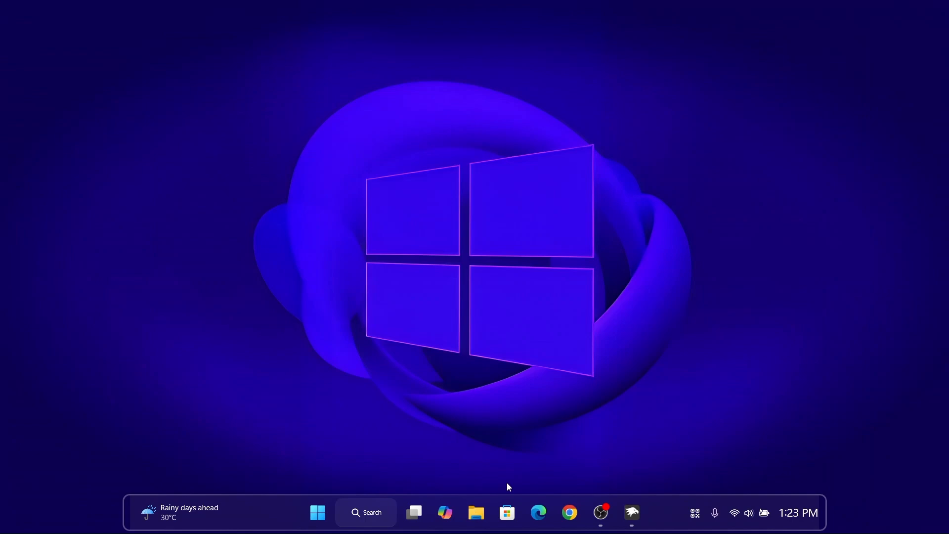
- Examine the File Explorer window's styling on the This PC page, then close it
click(473, 509)
click(203, 303)
drag(488, 91, 508, 104)
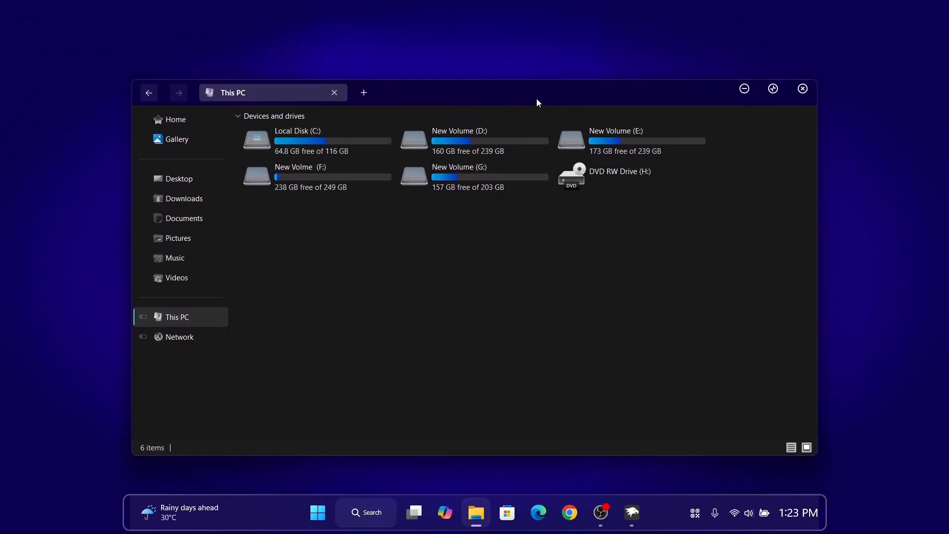
click(802, 88)
- Search Windhawk's catalogue for "trans", install the "Translucent Windows" mod, accept its risk notice, and close Windhawk
click(632, 513)
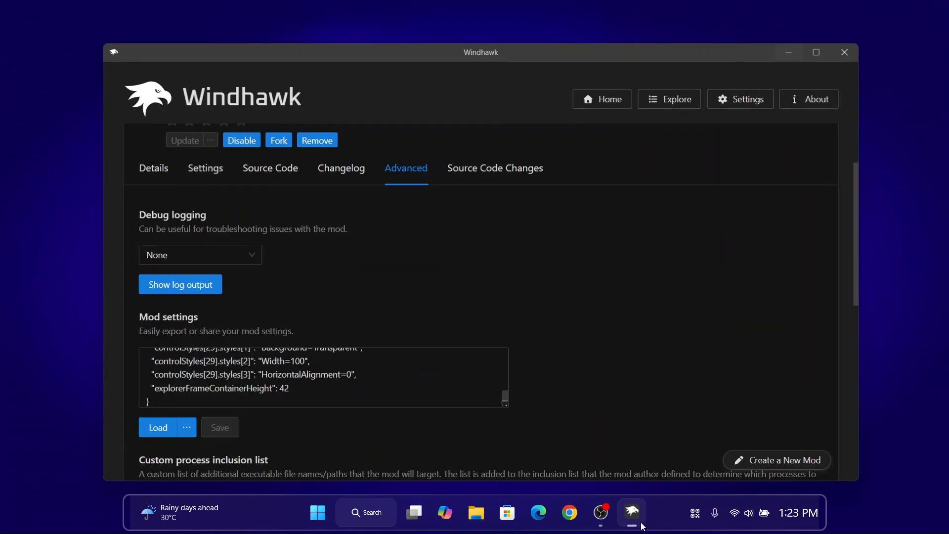
click(676, 102)
scroll(854, 200, up, 4)
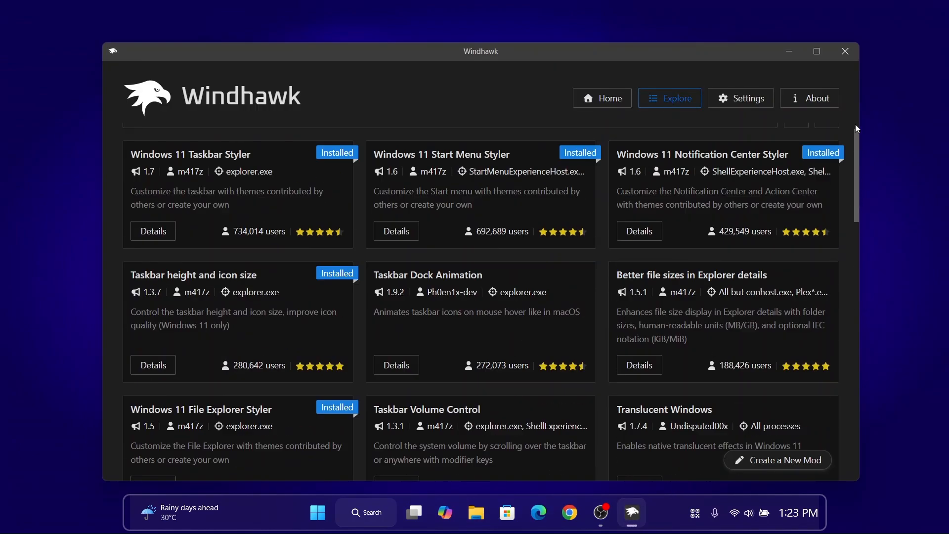
click(466, 147)
text(trans)
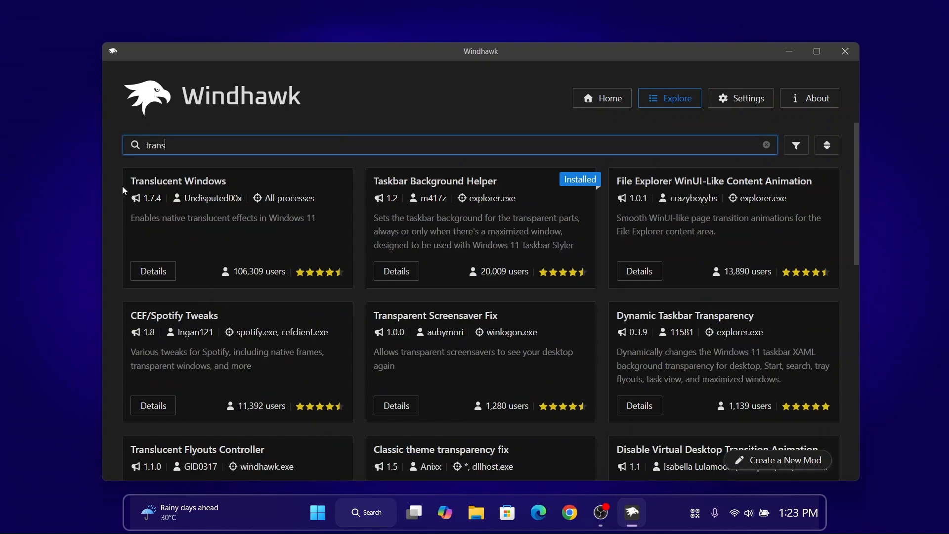
drag(123, 186, 227, 182)
click(153, 271)
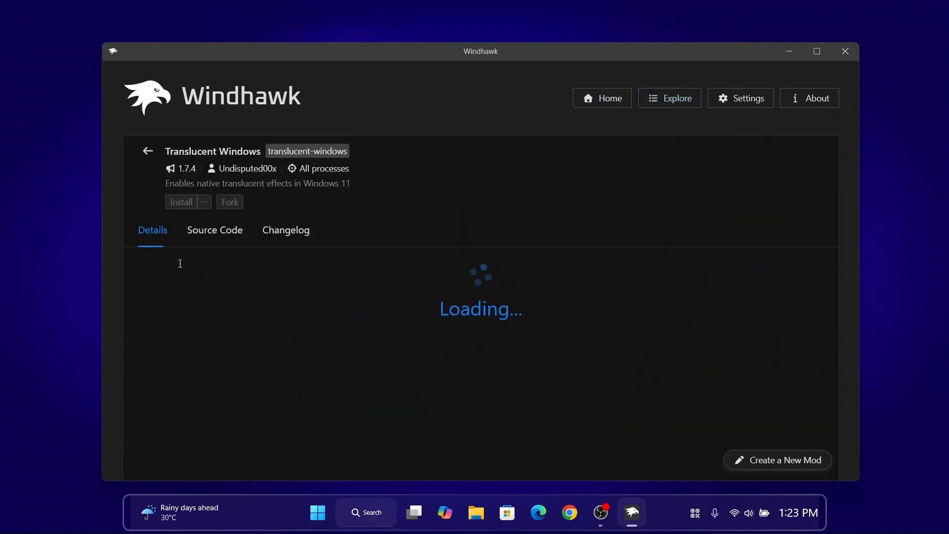
click(172, 203)
click(540, 365)
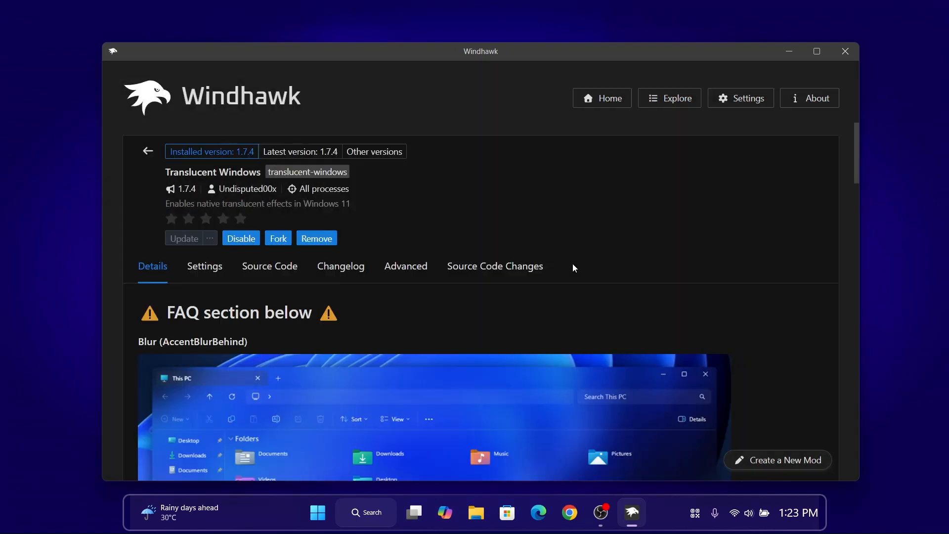
click(854, 53)
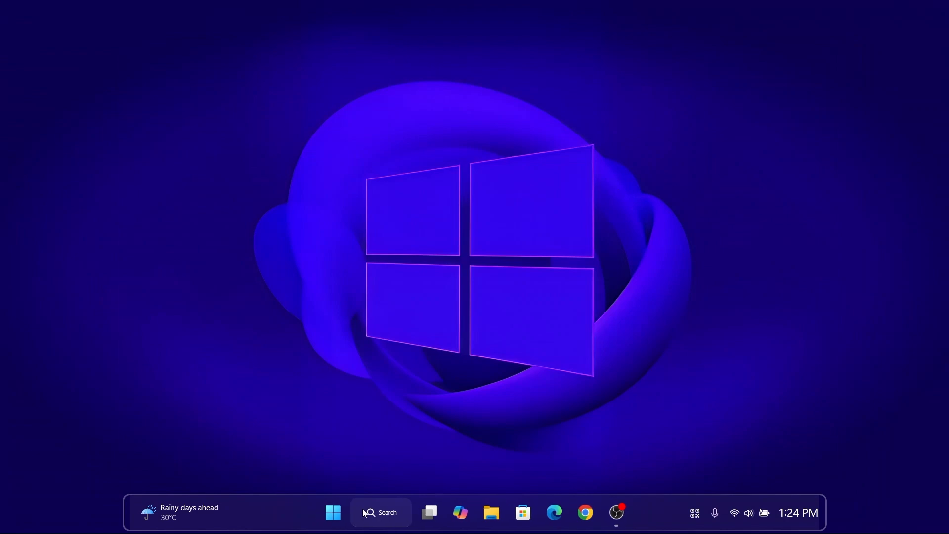
- Examine File Explorer's translucency on This PC, Desktop, Gallery, Home and Local Disk (C:), also moving, maximizing and restoring the window
click(483, 523)
click(177, 318)
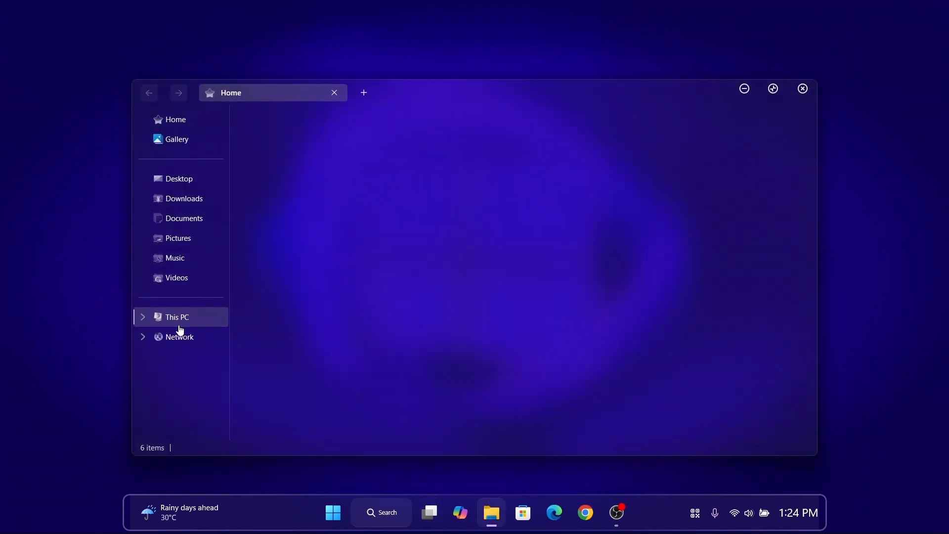
click(193, 178)
click(191, 141)
click(191, 121)
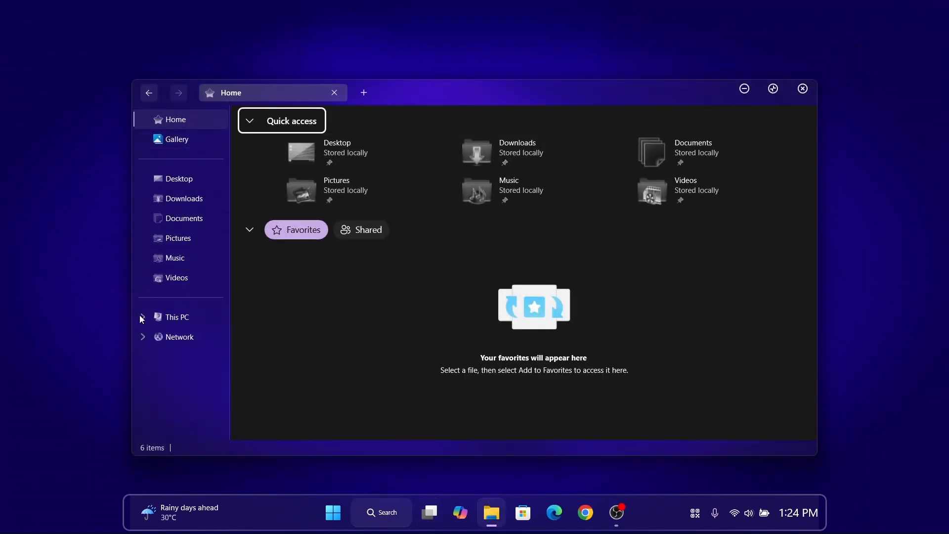
click(183, 316)
double_click(303, 144)
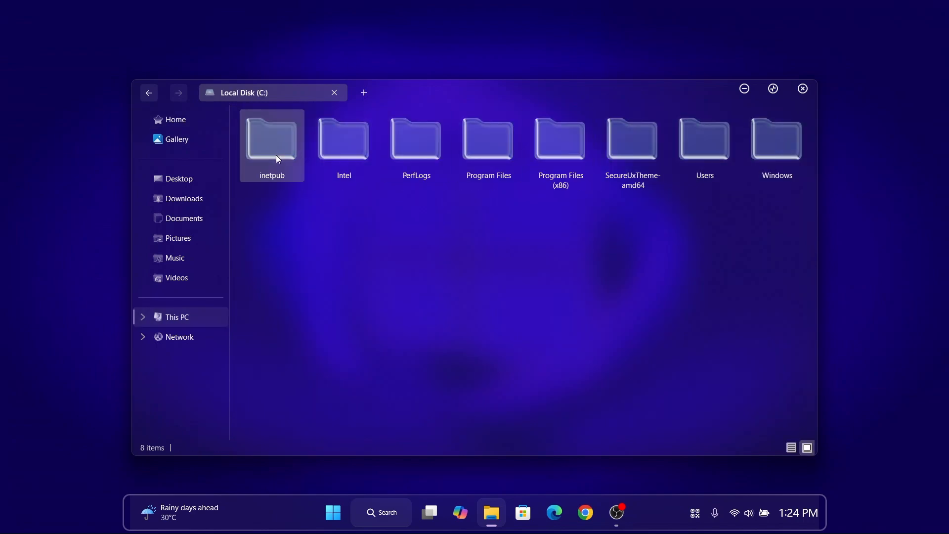
click(178, 317)
drag(431, 97, 430, 71)
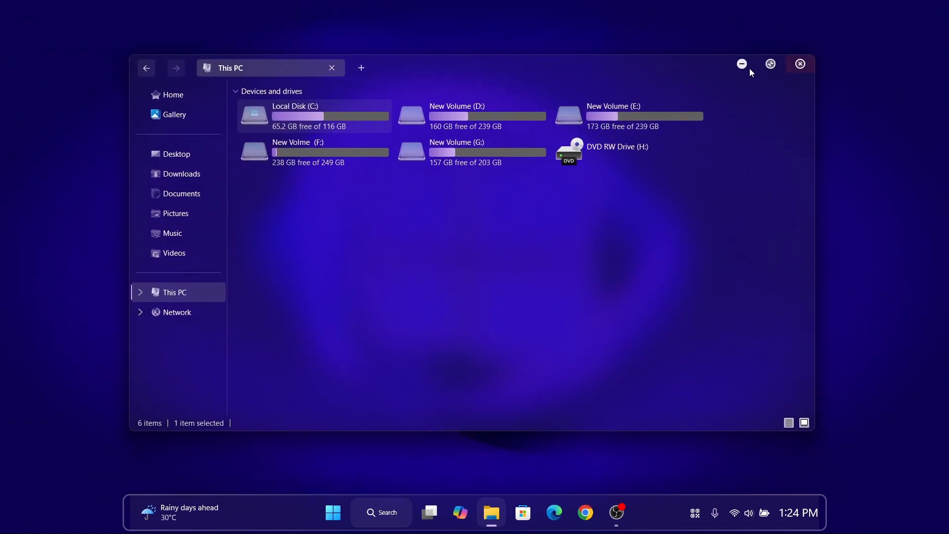
click(774, 65)
key(super+Down)
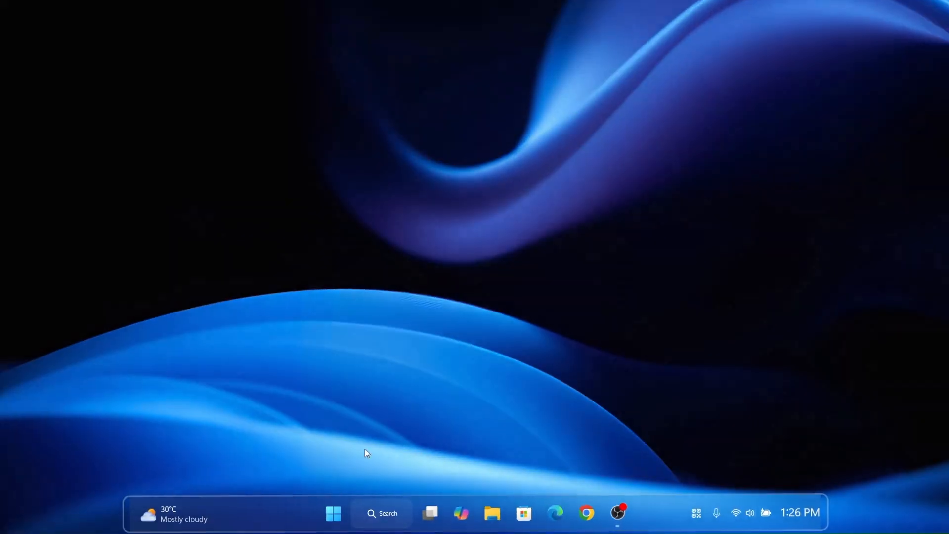
- Open the Start menu to examine its glass styling, toggle the All apps list's layout, and close the menu
click(332, 509)
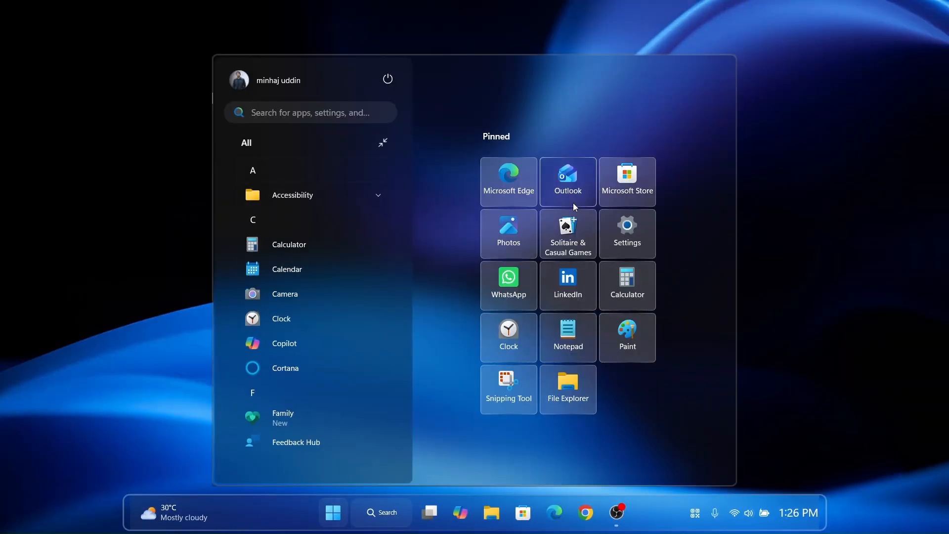
click(382, 142)
click(334, 511)
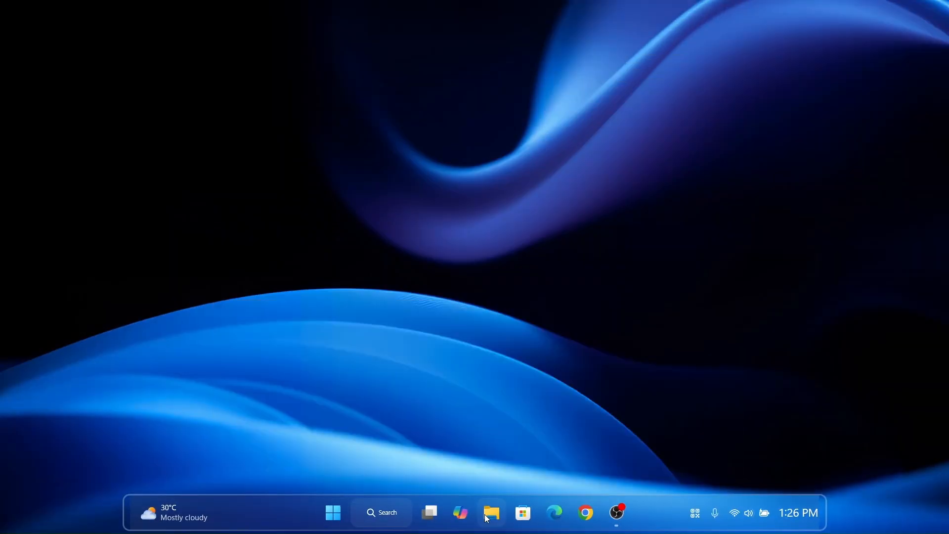
- Examine File Explorer on This PC and inside Local Disk (C:), maximize and restore the window, return to This PC, and close it
click(491, 514)
click(173, 309)
click(453, 142)
double_click(316, 144)
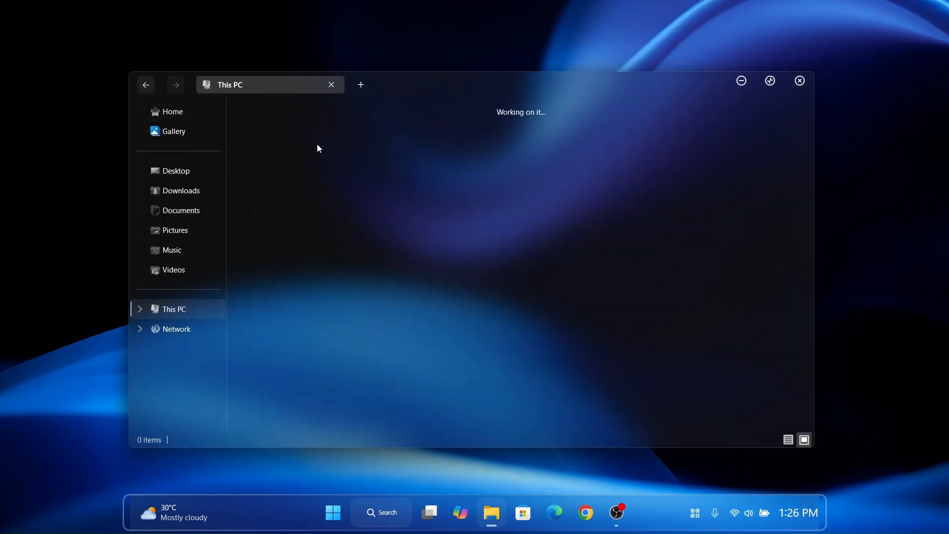
drag(416, 126, 793, 133)
click(770, 80)
click(903, 11)
click(684, 218)
click(178, 313)
click(810, 82)
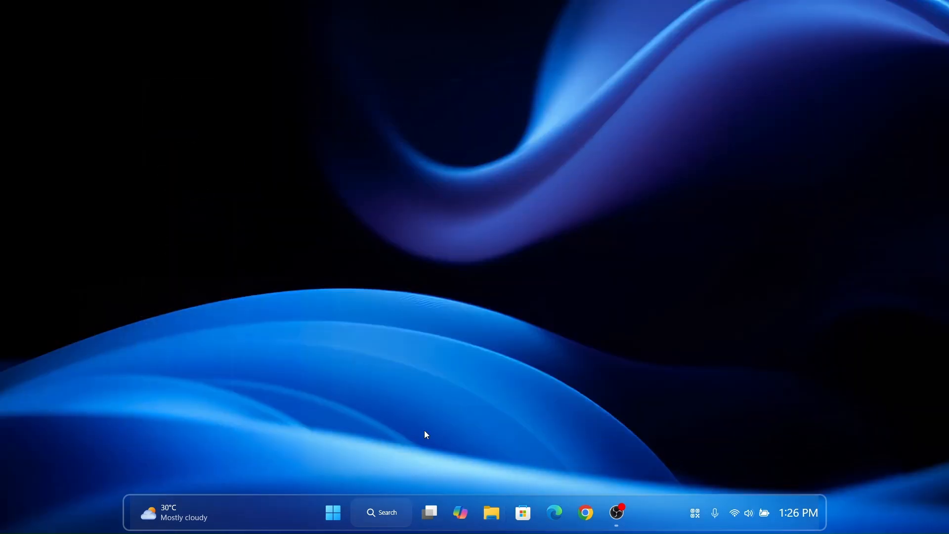
- Open the notification center to examine its styling and collapse its calendar
click(804, 513)
click(927, 226)
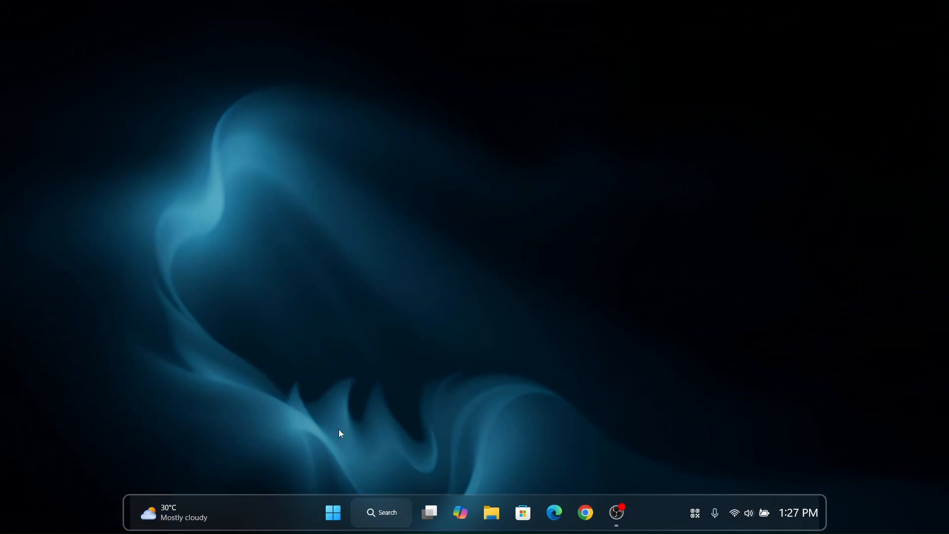
- Examine the Start menu over the dark teal wallpaper, including its All apps list, account menu and power options, then close it
click(323, 511)
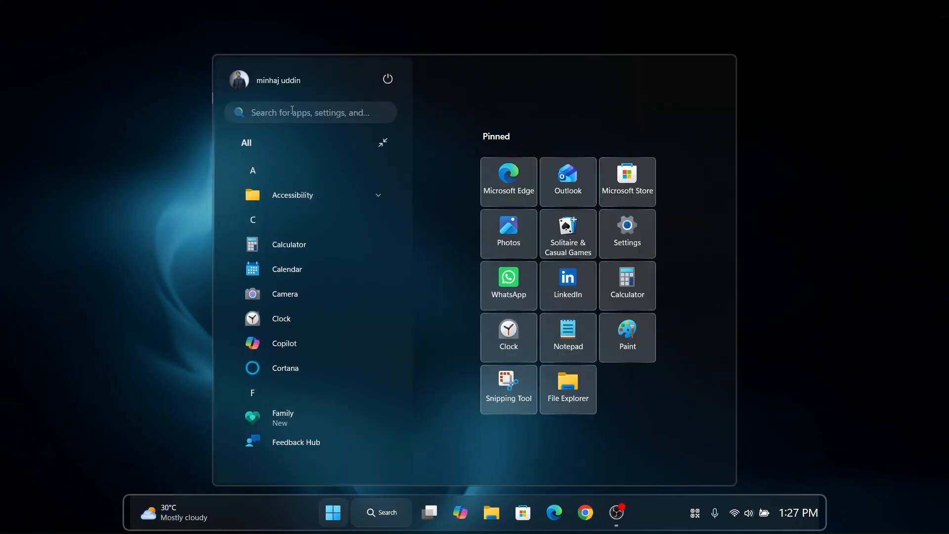
click(381, 145)
click(295, 87)
click(324, 188)
click(390, 79)
click(484, 82)
click(333, 525)
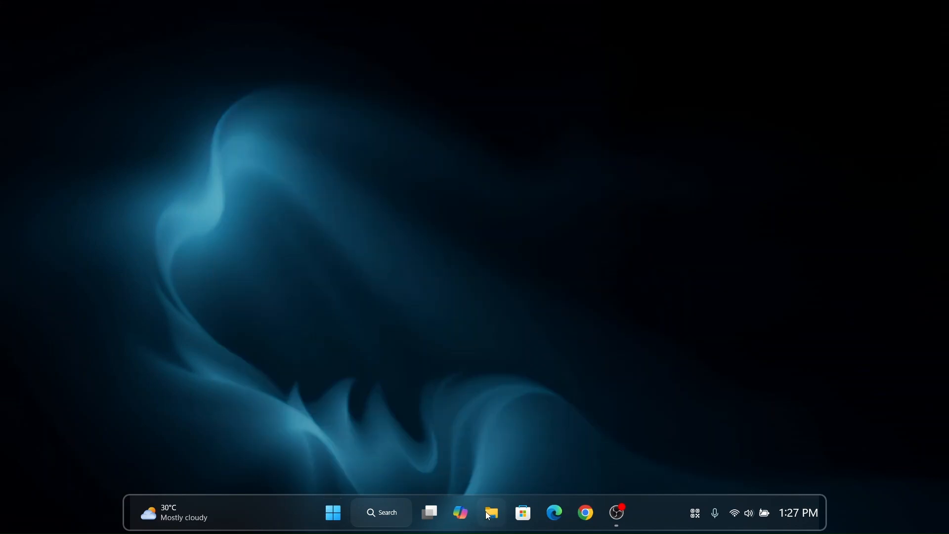
- Examine File Explorer on This PC and Local Disk (C:) over the dark teal wallpaper, close it, and open the notification center
click(492, 512)
click(159, 303)
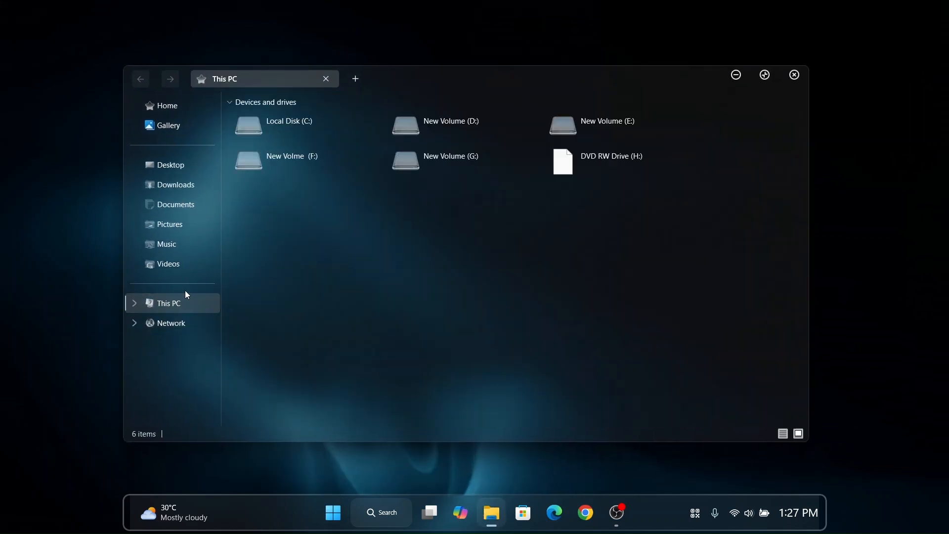
mouse_move(404, 76)
mouse_down()
mouse_move(434, 88)
mouse_move(405, 89)
mouse_up()
click(323, 144)
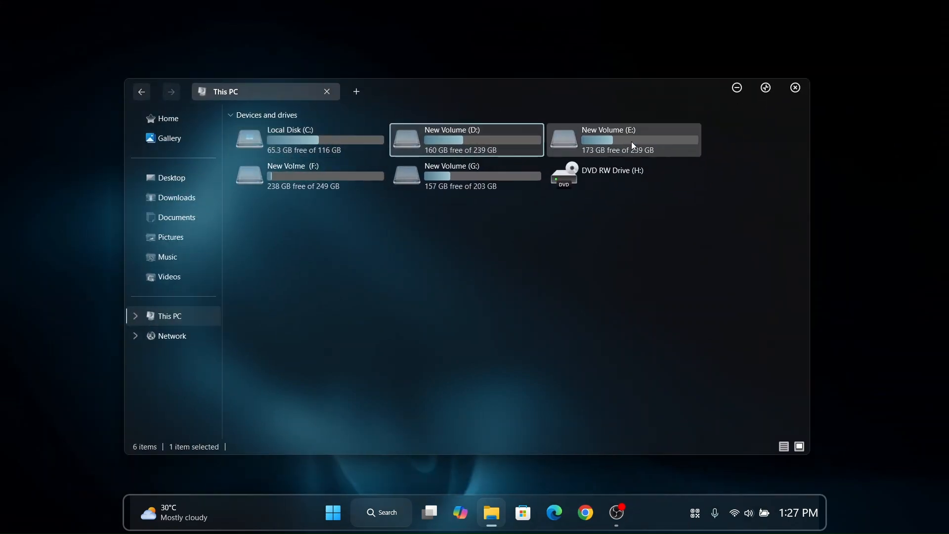
double_click(345, 130)
drag(254, 211, 781, 146)
click(436, 310)
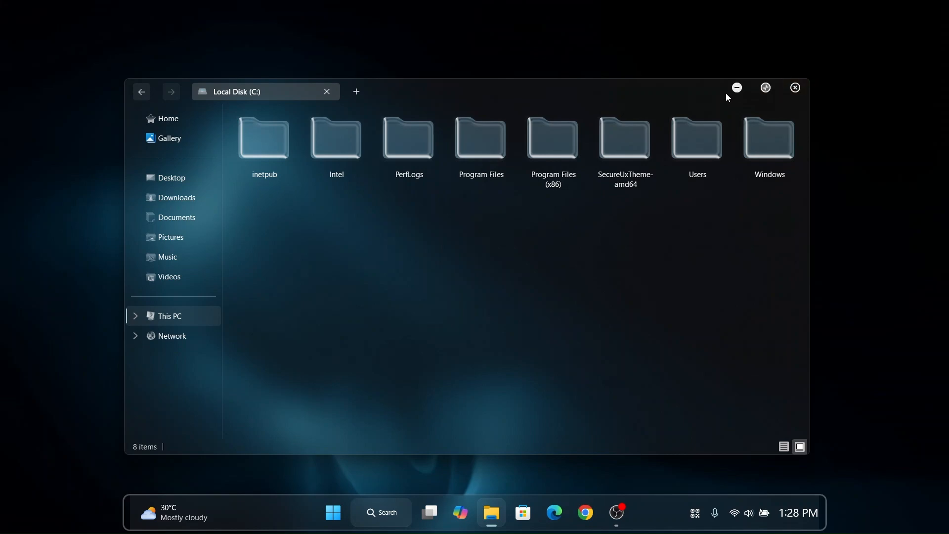
click(793, 88)
click(799, 512)
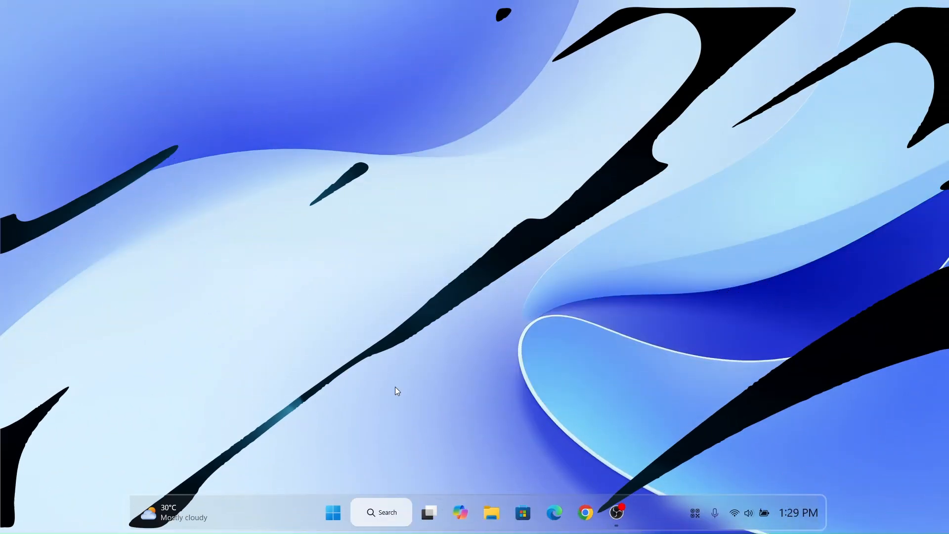
- Examine the Start menu in light mode, toggling the All apps list's layout, then close it
click(334, 514)
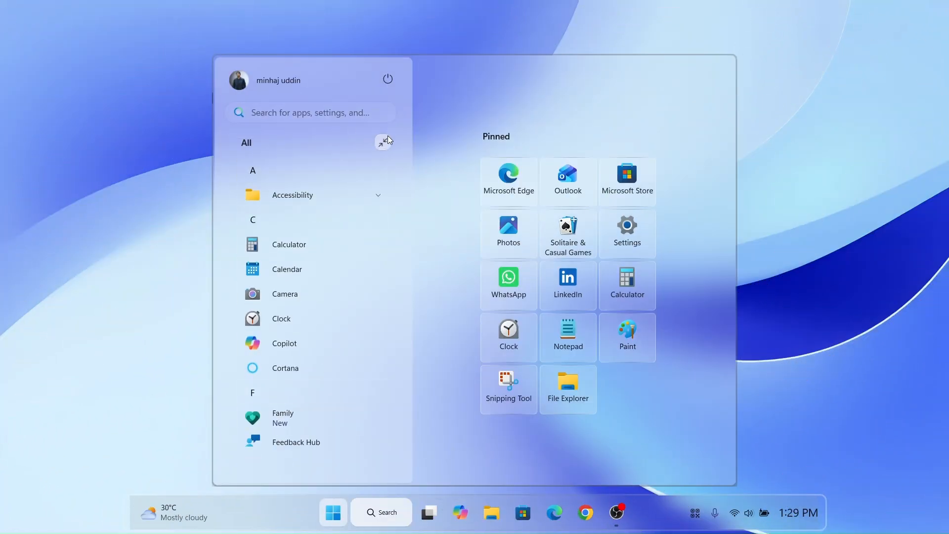
click(386, 141)
click(384, 143)
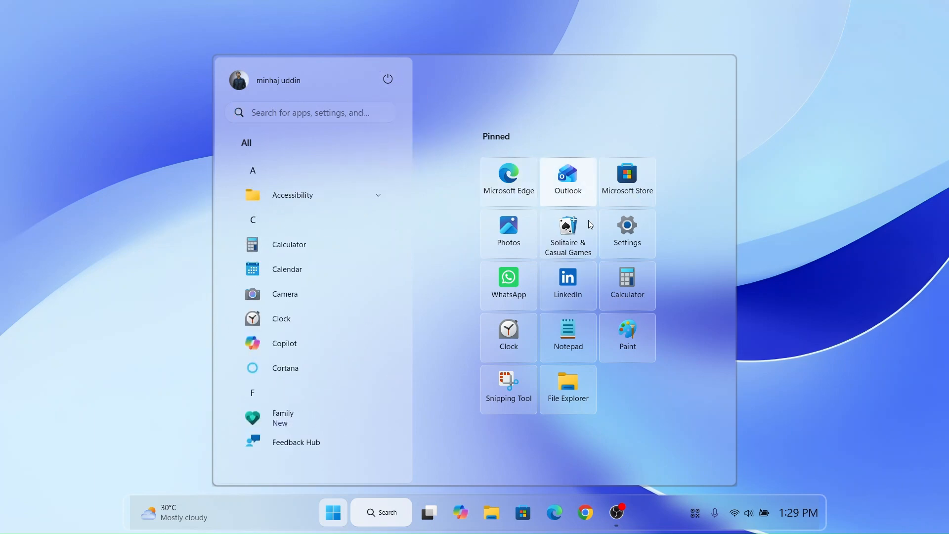
click(345, 505)
- Examine File Explorer's This PC page in light mode, selecting several drives, maximizing and restoring the window, then close it
key(super+e)
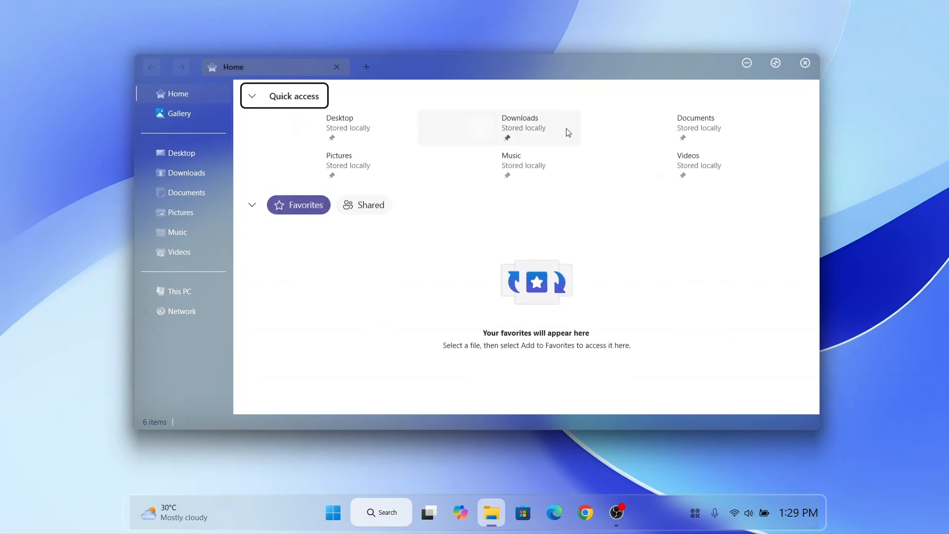
click(178, 303)
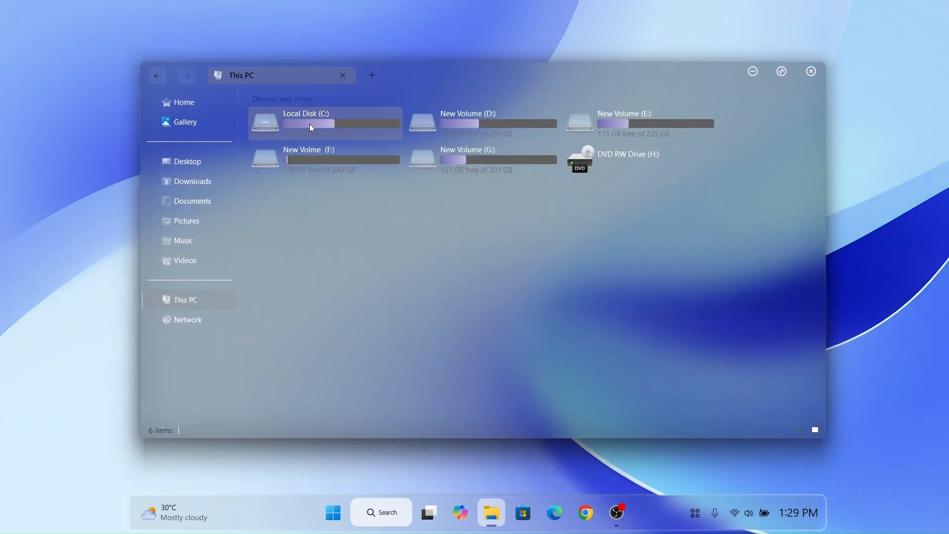
click(351, 120)
click(604, 123)
click(497, 158)
click(781, 71)
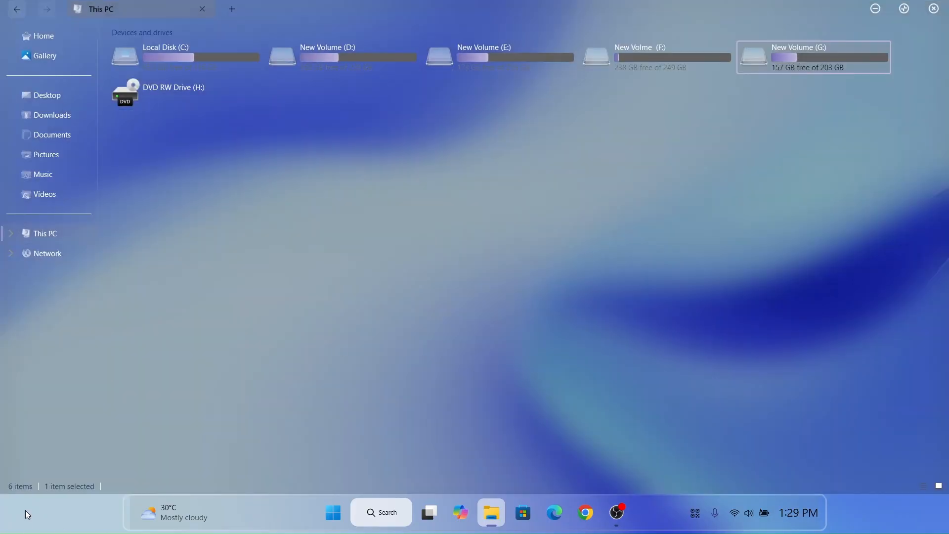
click(904, 9)
click(811, 71)
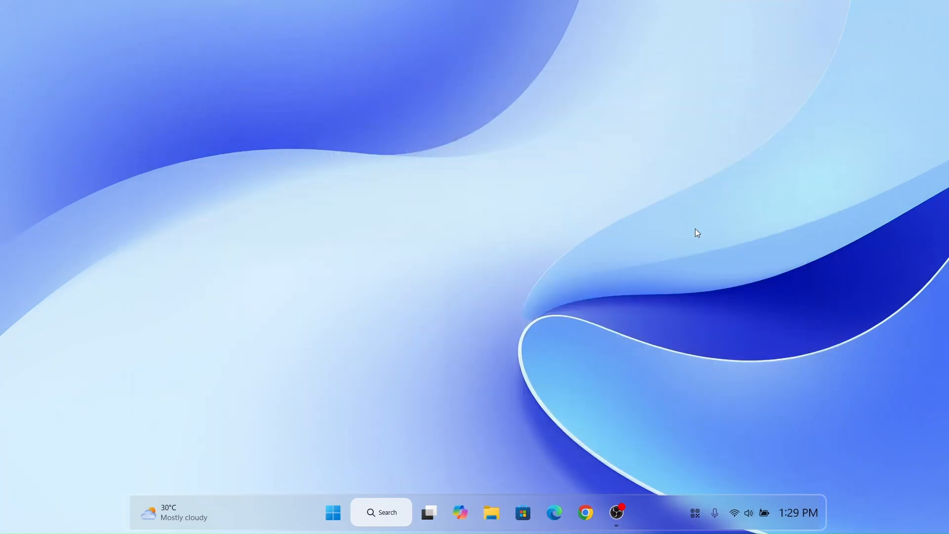
- Open the notification center in light mode, expand its calendar to examine it, and collapse it again
click(791, 519)
click(926, 439)
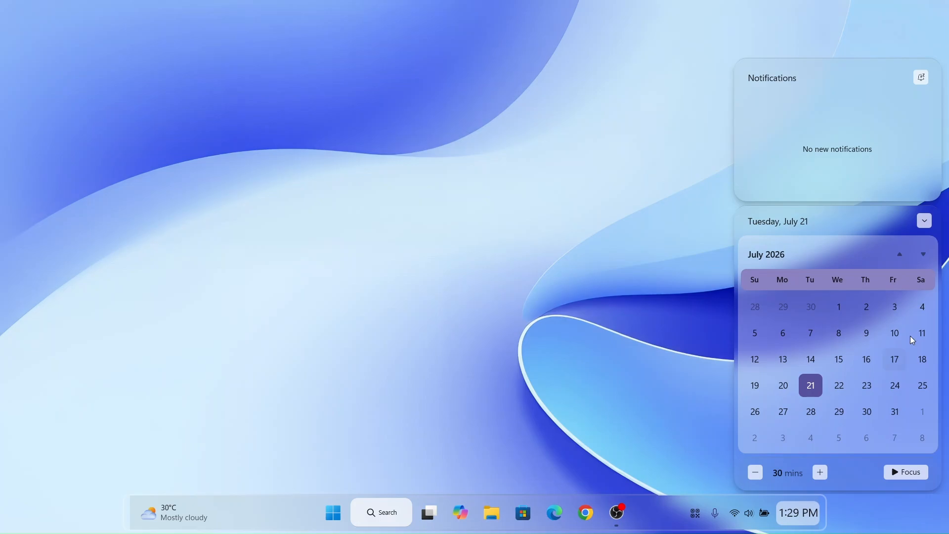
click(930, 223)
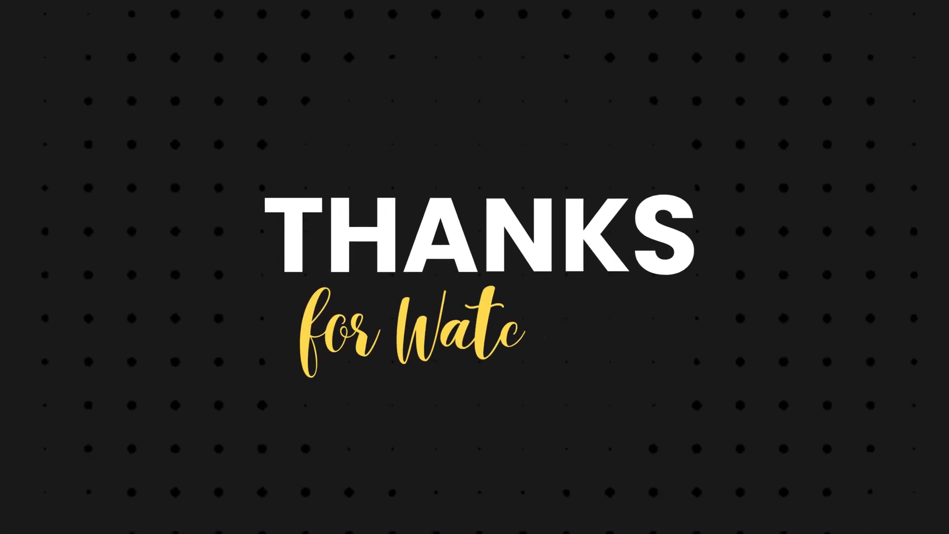